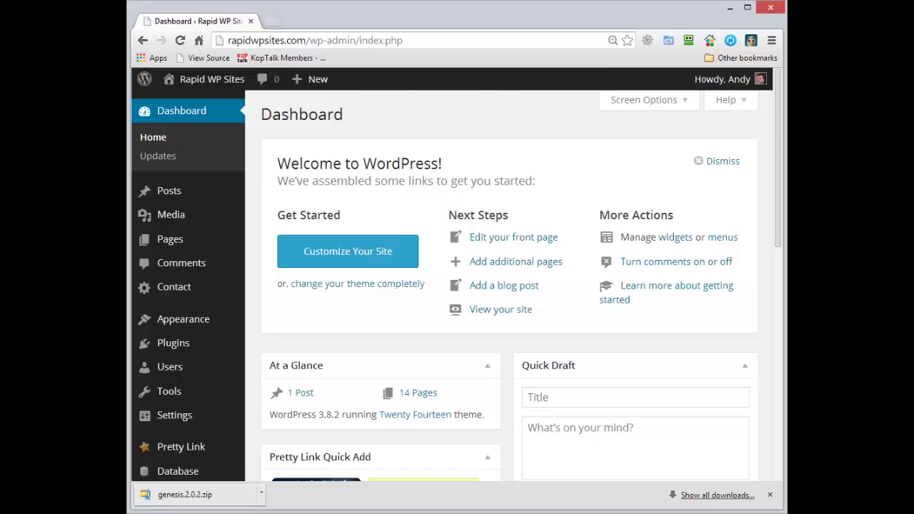
Open the live Rapid WP Sites homepage in a new tab and scroll through its Twenty Fourteen layout
mouse_move(204, 82)
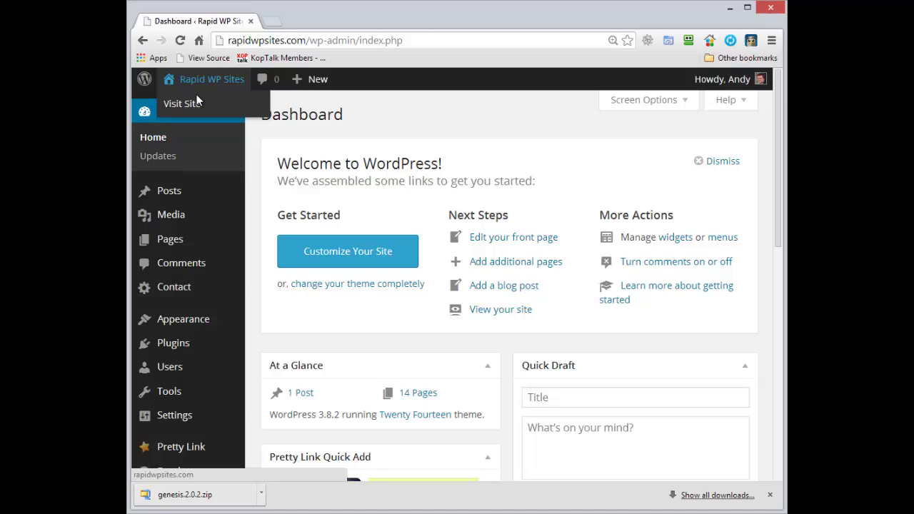
right_click(179, 105)
left_click(194, 112)
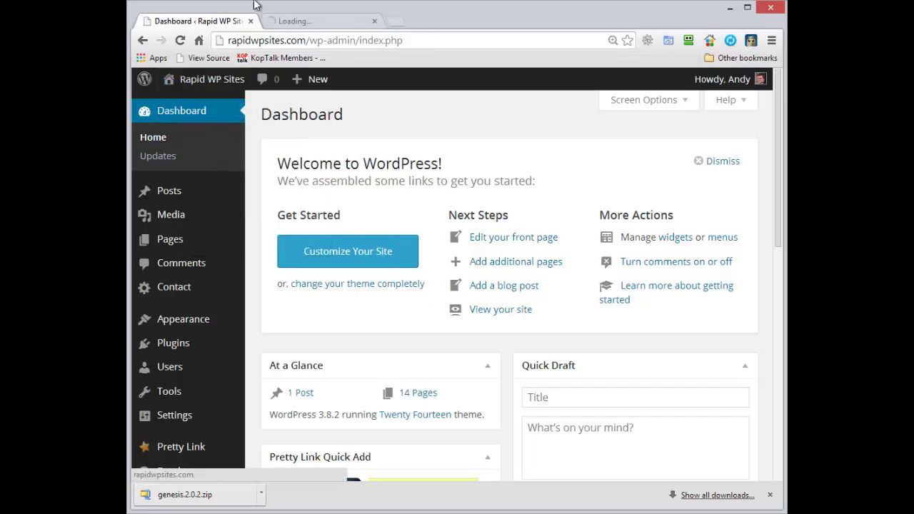
left_click(289, 25)
left_click_drag(776, 90, 195, 34)
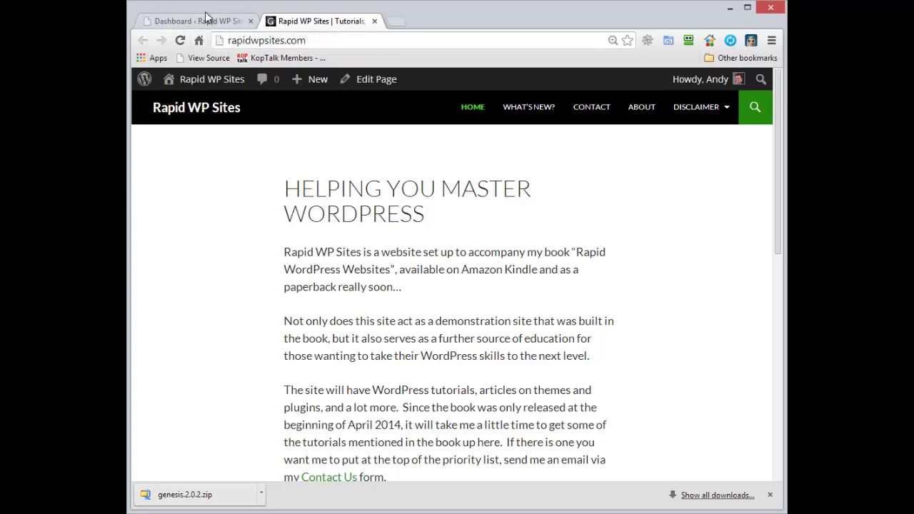
Go to Appearance > Themes > Add New and switch to the Upload form
left_click(204, 21)
mouse_move(192, 327)
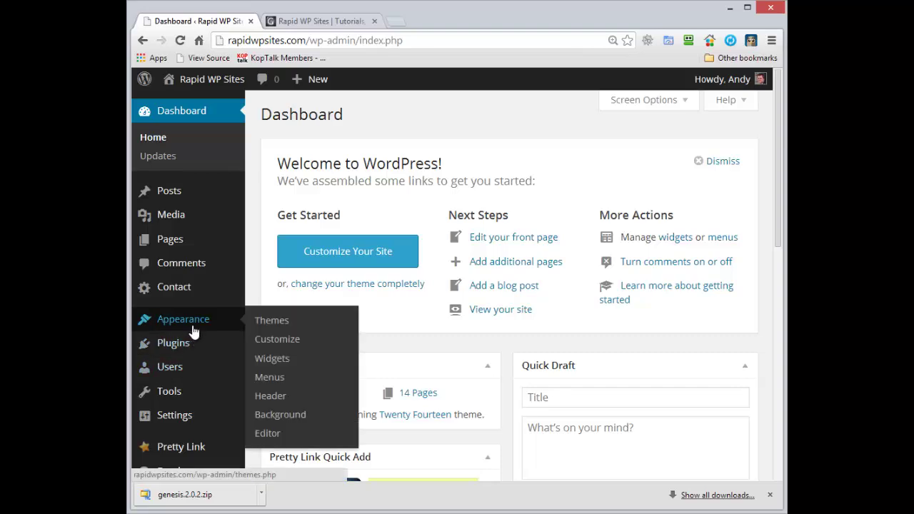
left_click(259, 323)
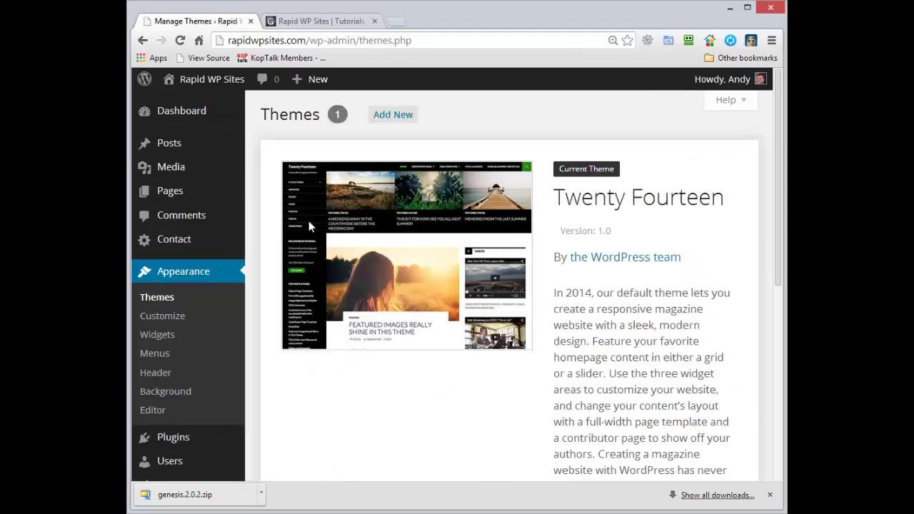
scroll(543, 217, "down", 5)
scroll(779, 415, "up", 5)
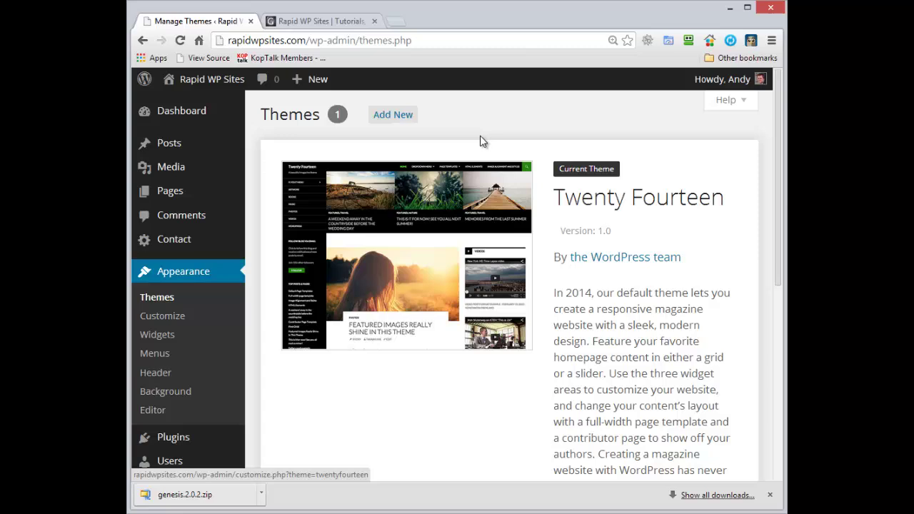
left_click(392, 118)
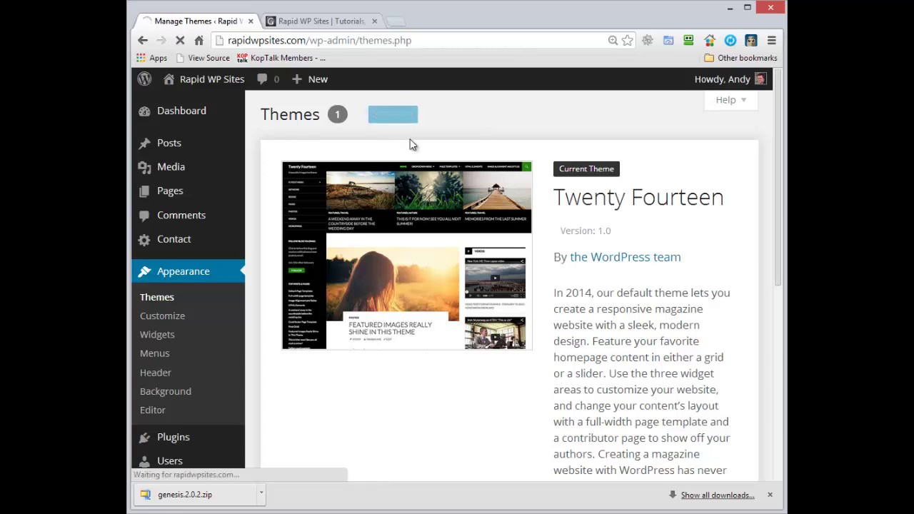
left_click(320, 145)
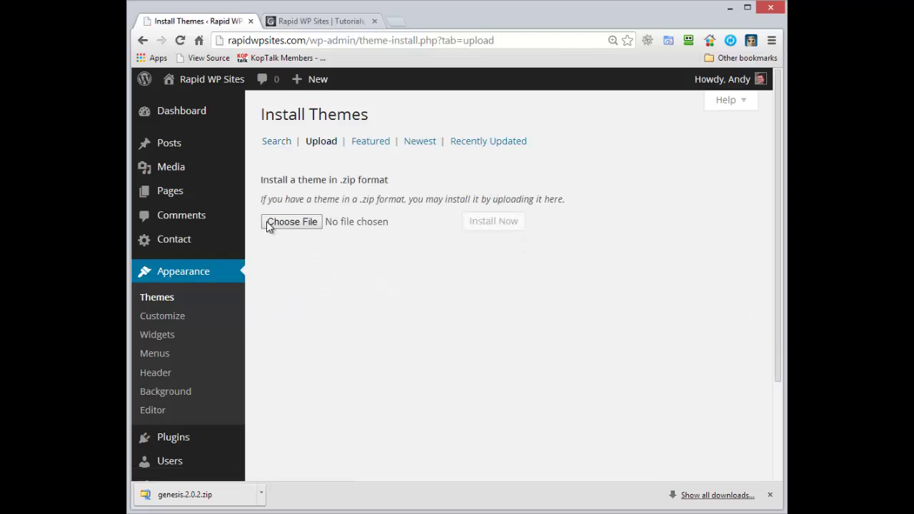
Choose genesis.2.0.2.zip from the Genesis 2.02 folder as the theme file
left_click(268, 226)
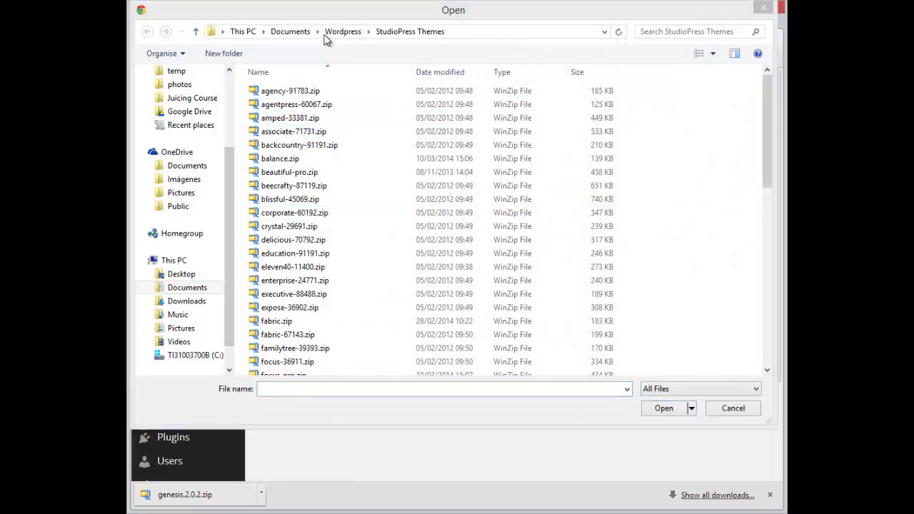
left_click(336, 33)
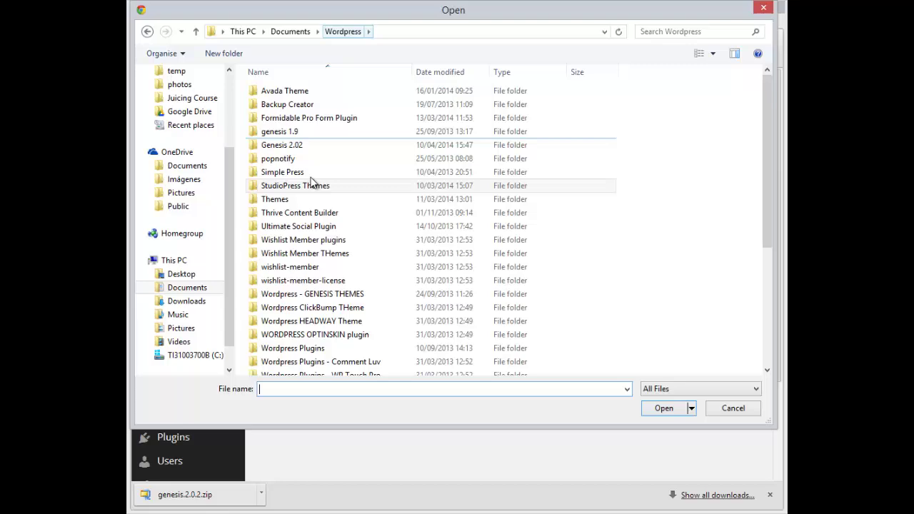
left_click(305, 150)
double_click(305, 151)
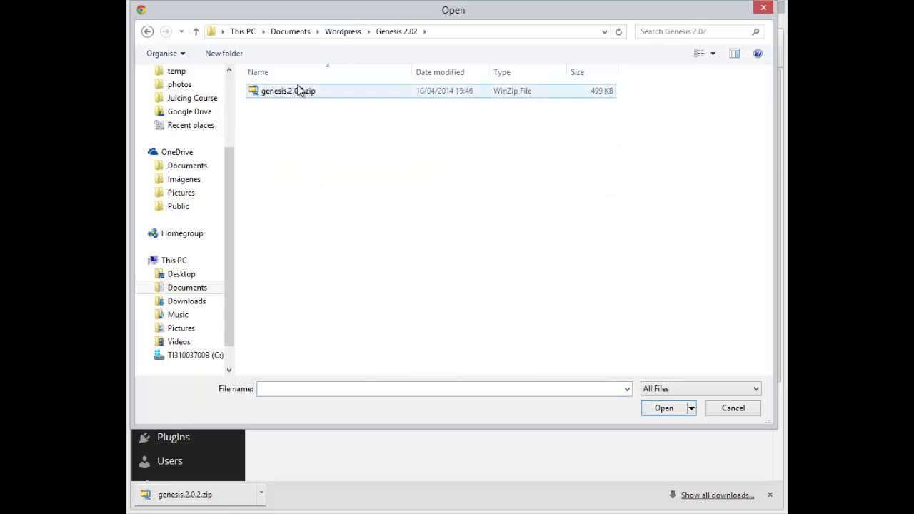
double_click(300, 92)
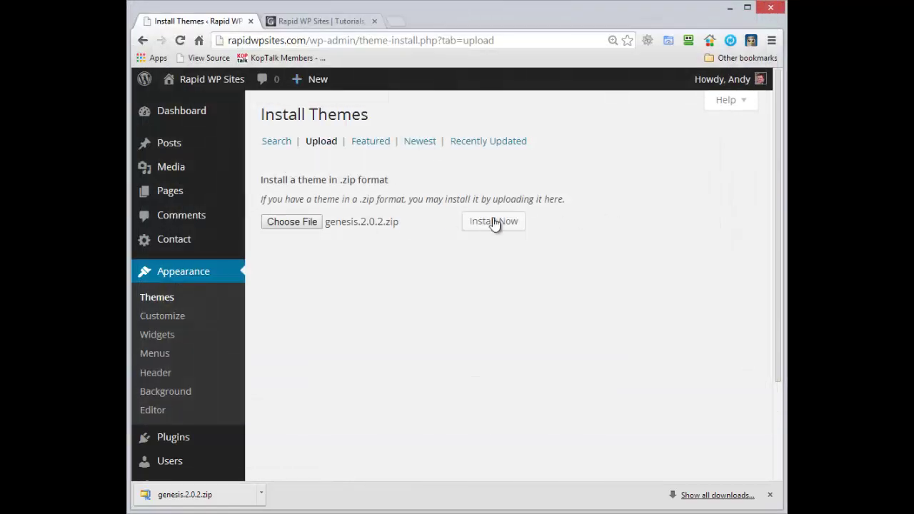
Install the uploaded Genesis theme and activate it
left_click(492, 227)
left_click(770, 497)
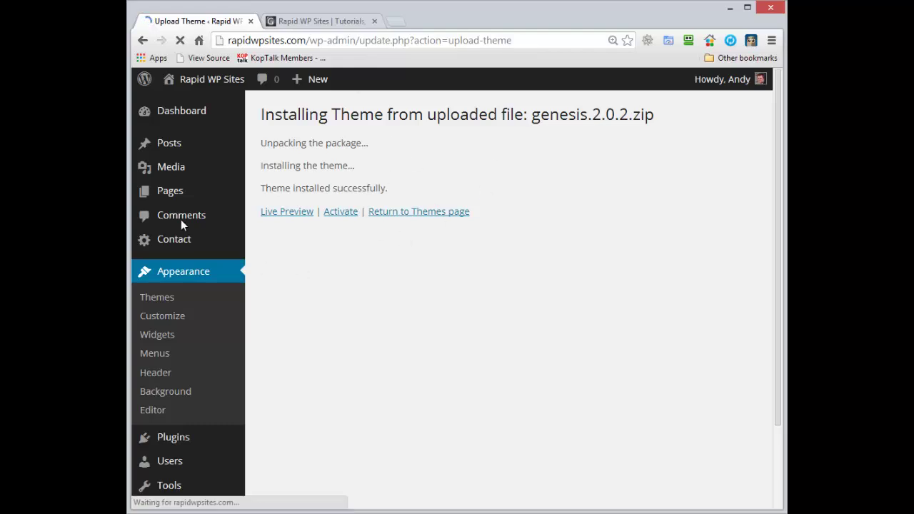
left_click(344, 213)
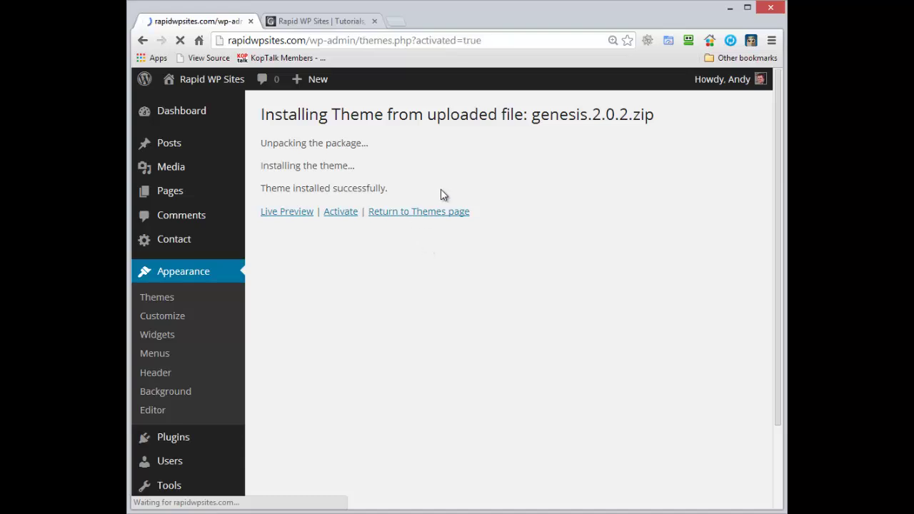
Reload the live site and scroll through its new Genesis layout
left_click(319, 23)
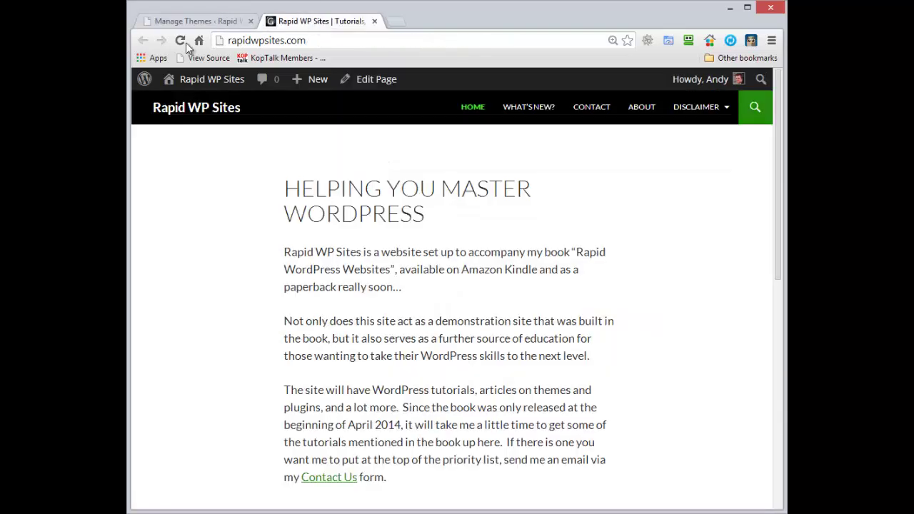
left_click(181, 40)
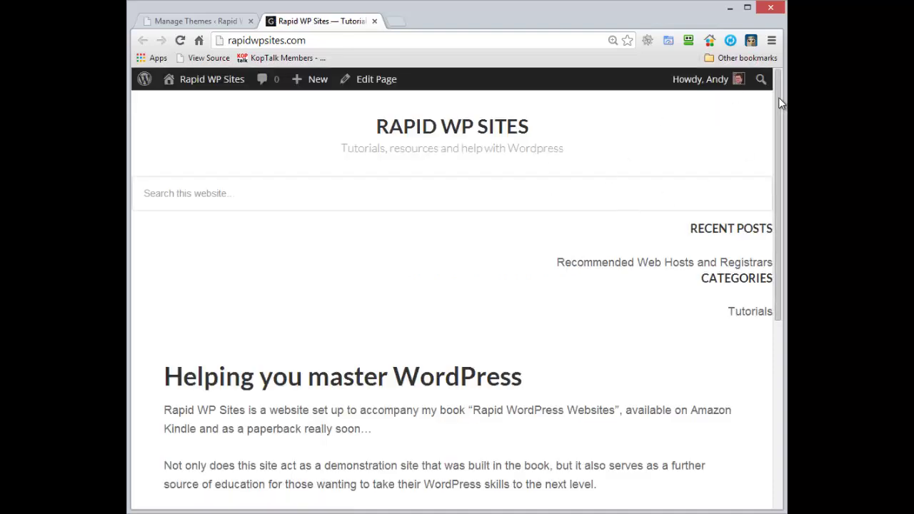
left_click_drag(778, 97, 775, 350)
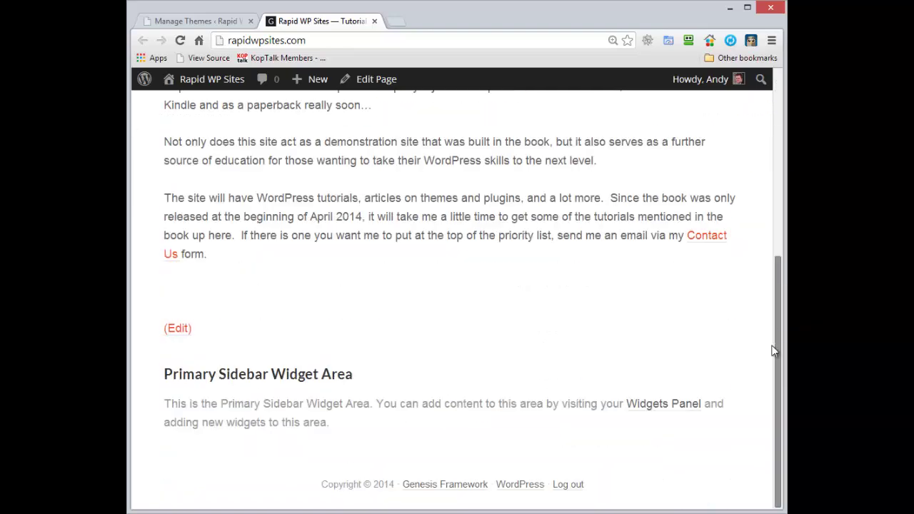
left_click_drag(771, 238, 777, 93)
left_click(190, 21)
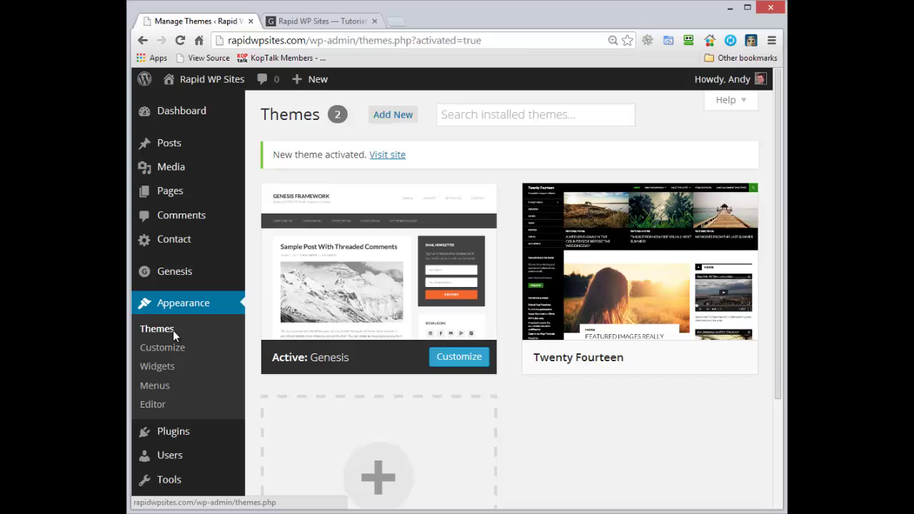
Start a new theme upload and choose news-pro.zip from the StudioPress Themes folder
left_click(173, 330)
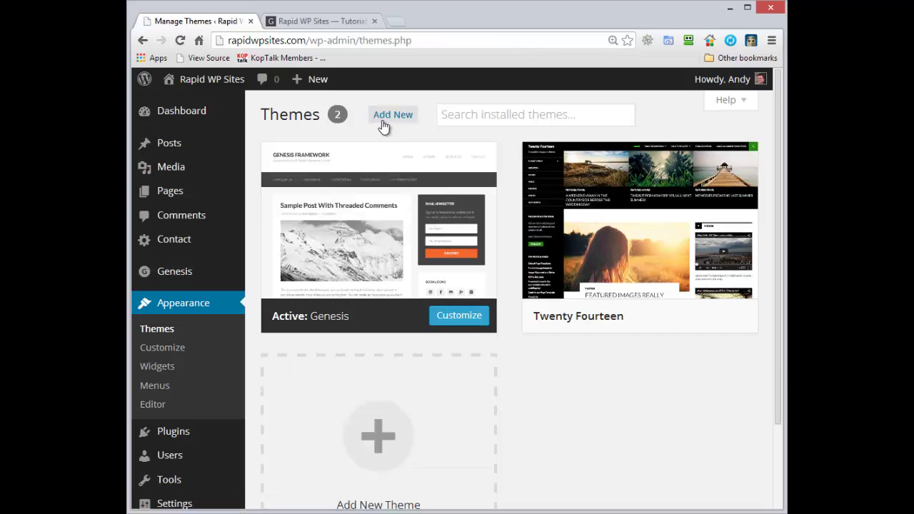
left_click(388, 114)
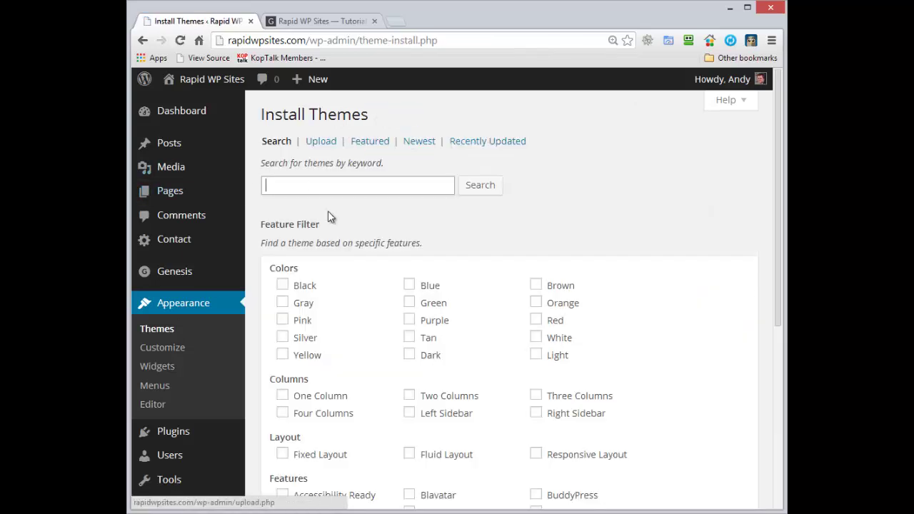
left_click(325, 142)
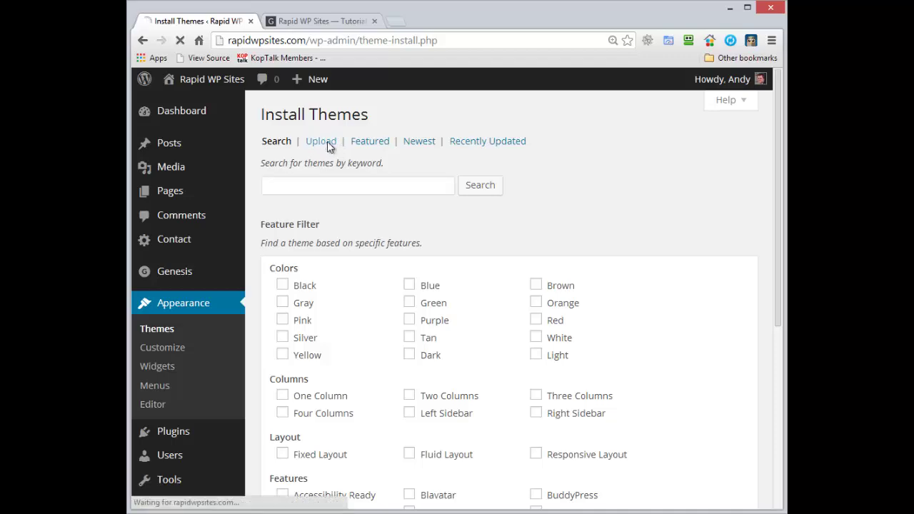
left_click(311, 221)
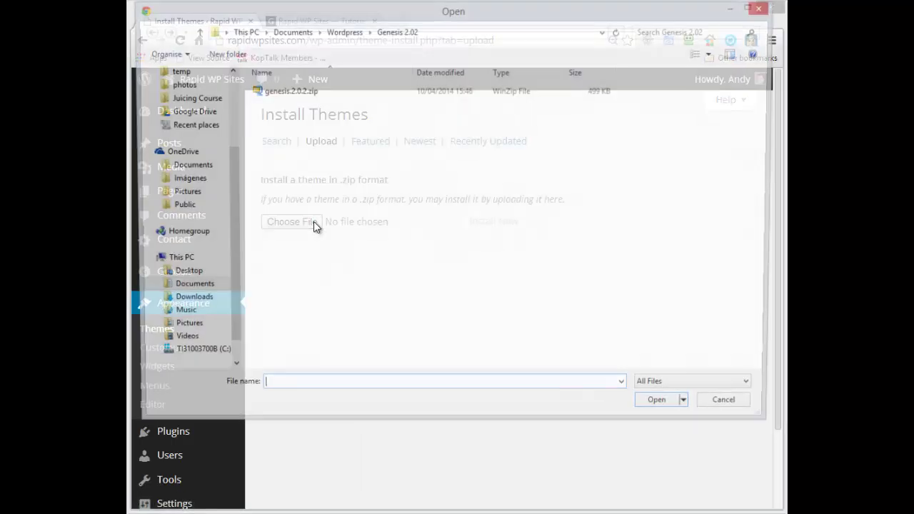
left_click(346, 33)
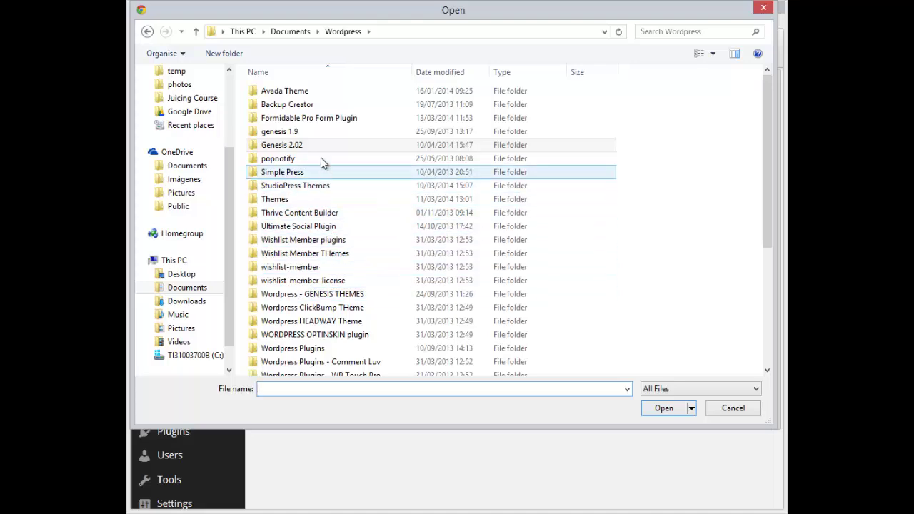
double_click(320, 187)
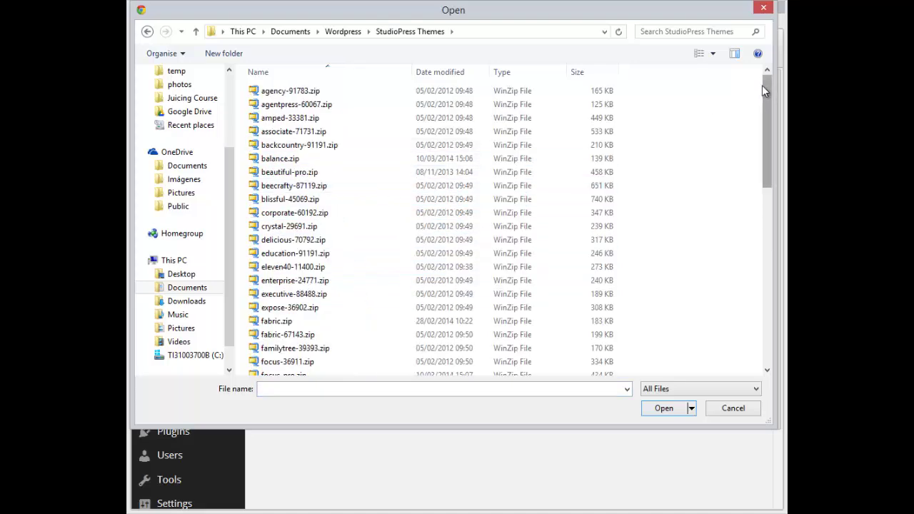
left_click_drag(766, 93, 766, 245)
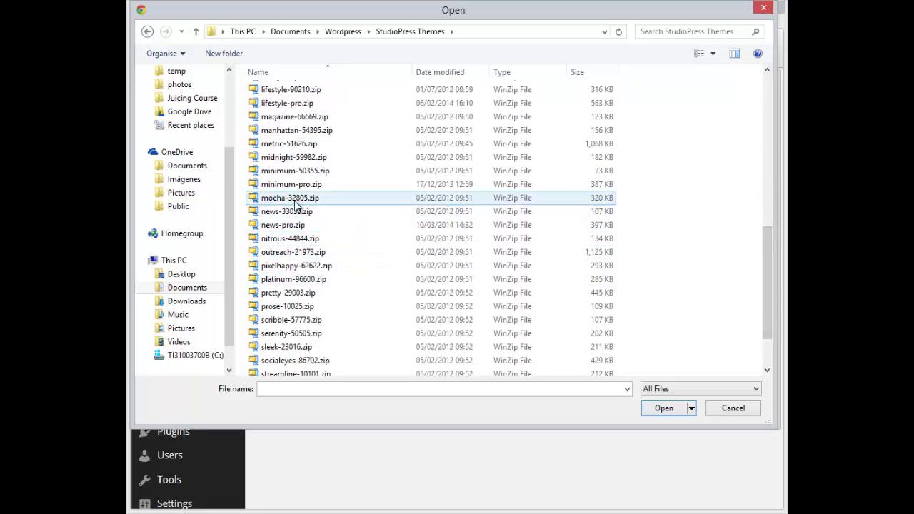
double_click(298, 227)
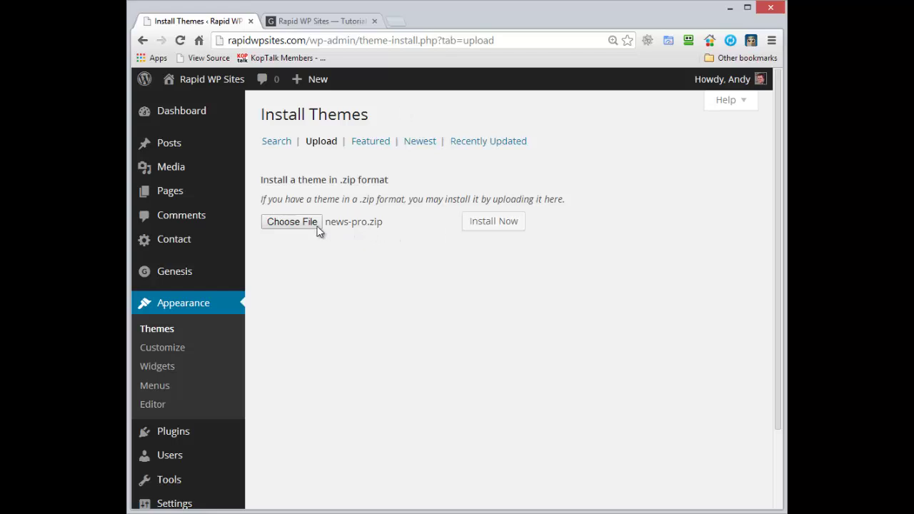
Install the News Pro package and activate it as the site's theme
left_click(513, 223)
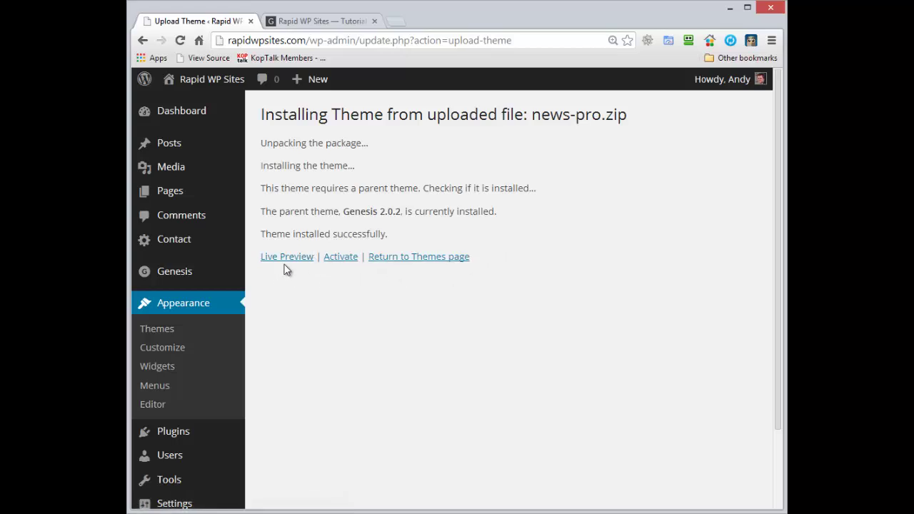
left_click(353, 261)
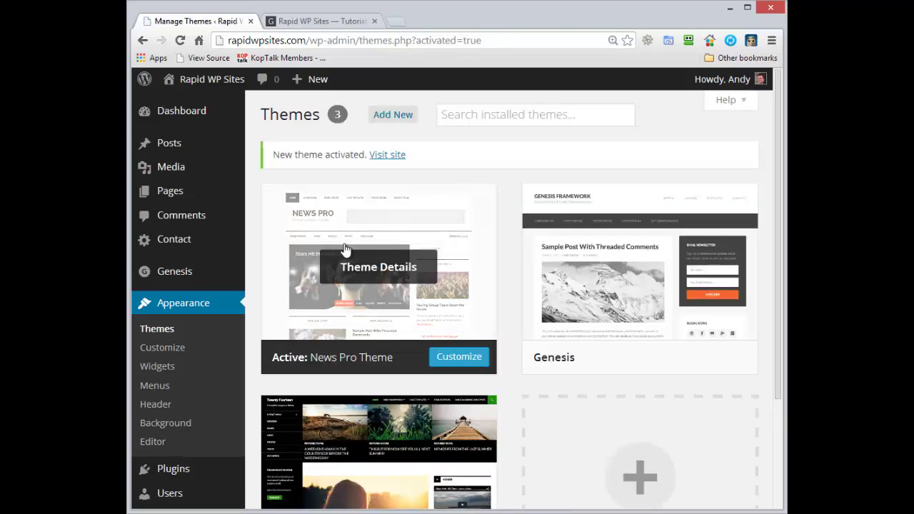
Reload the live site and scroll through the News Pro homepage and its Primary Sidebar placeholder
left_click(321, 20)
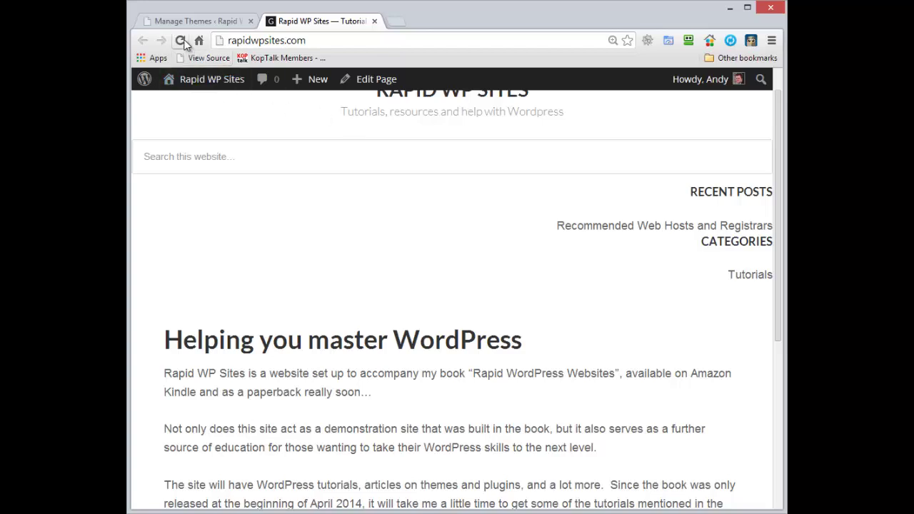
left_click_drag(775, 107, 779, 67)
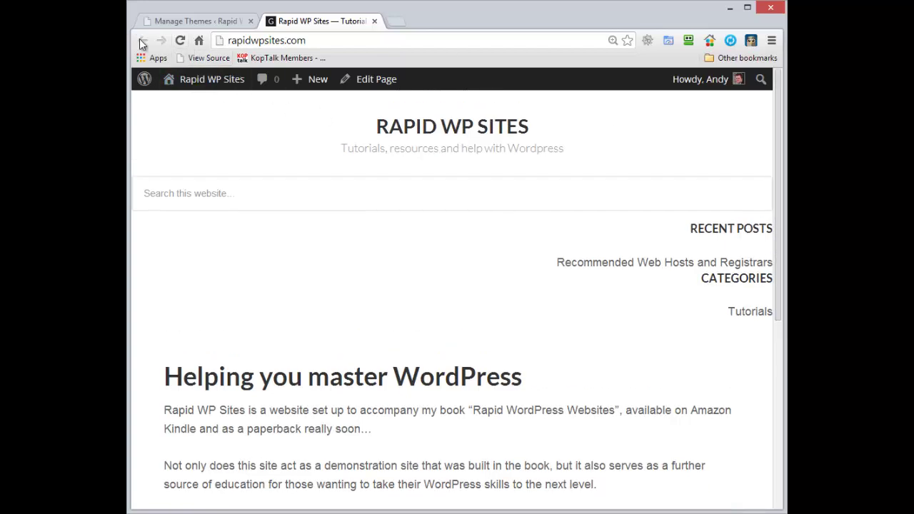
left_click(180, 40)
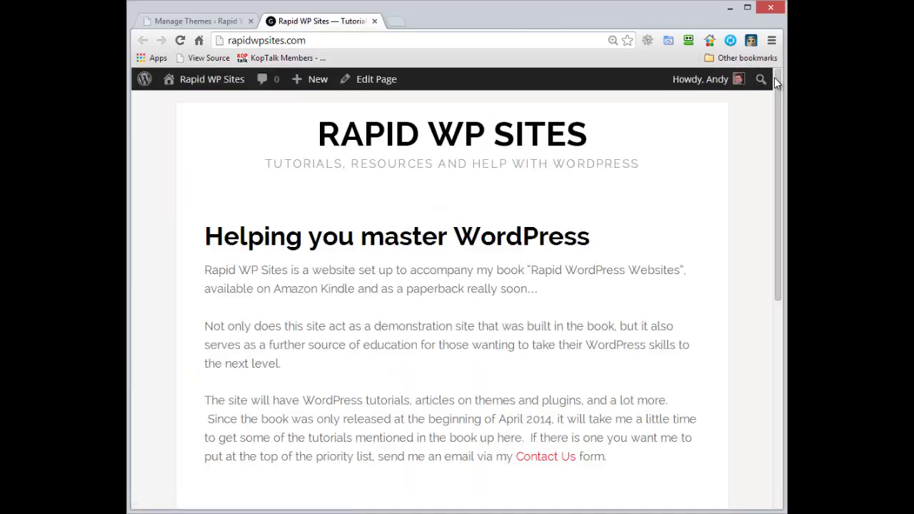
left_click_drag(777, 84, 767, 333)
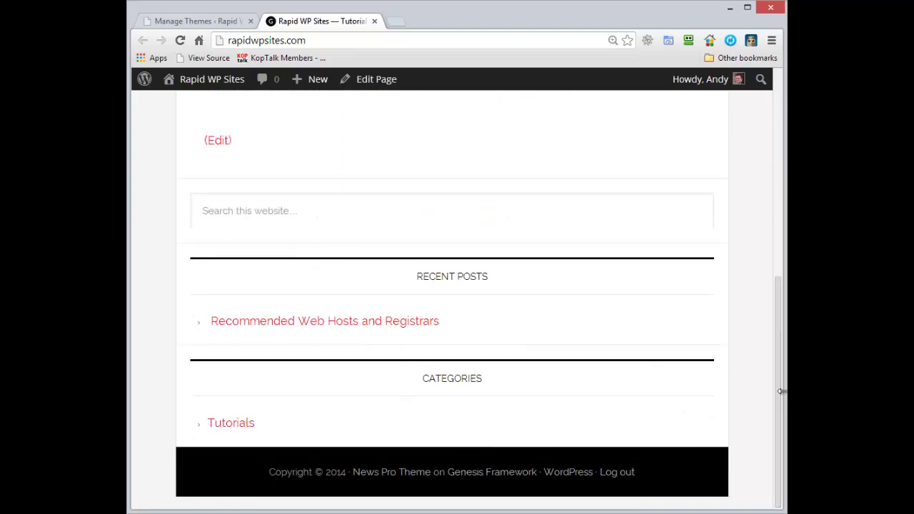
left_click_drag(781, 391, 781, 131)
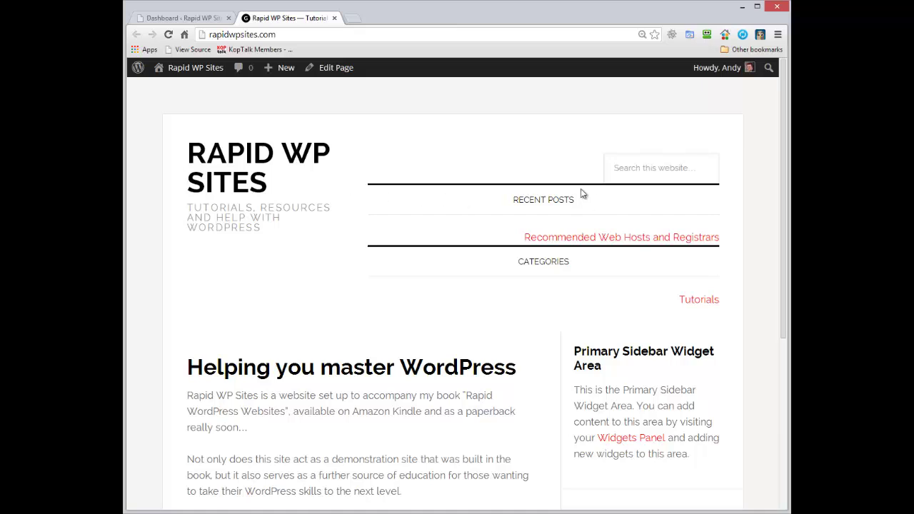
left_click(647, 170)
left_click_drag(507, 199, 725, 229)
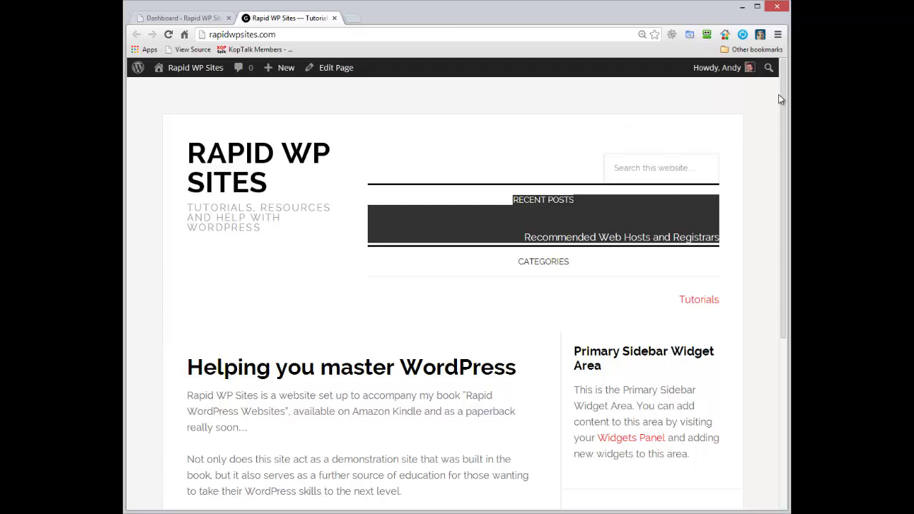
left_click_drag(781, 98, 782, 210)
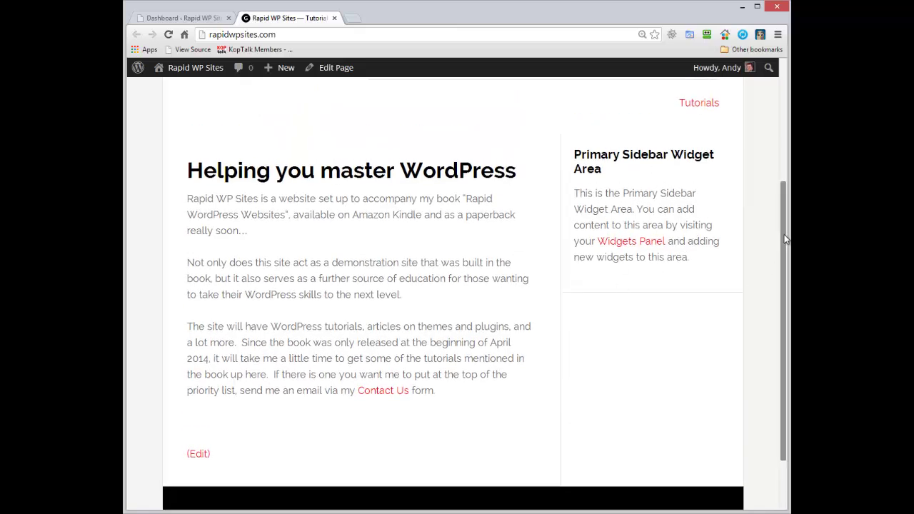
left_click_drag(784, 235, 682, 52)
Open Appearance > Widgets and compare its widget areas against the live homepage
left_click(207, 20)
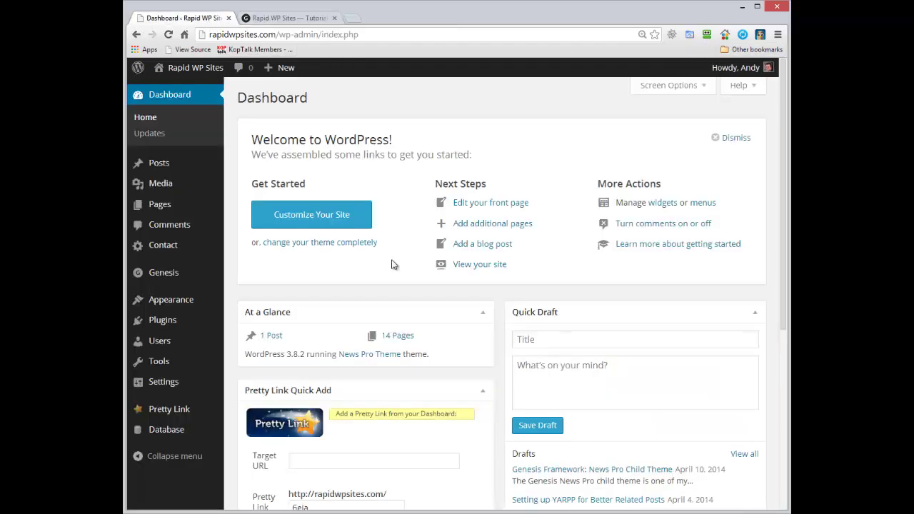
mouse_move(202, 304)
left_click(246, 333)
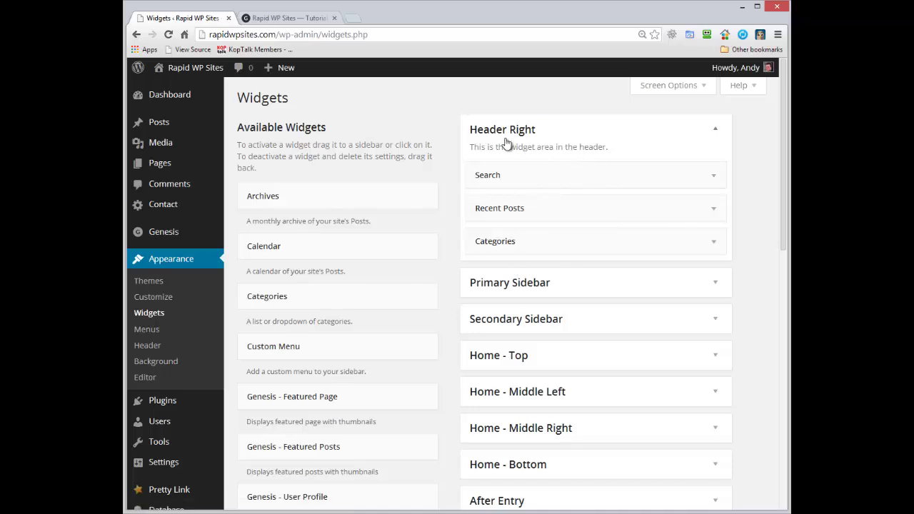
left_click(288, 19)
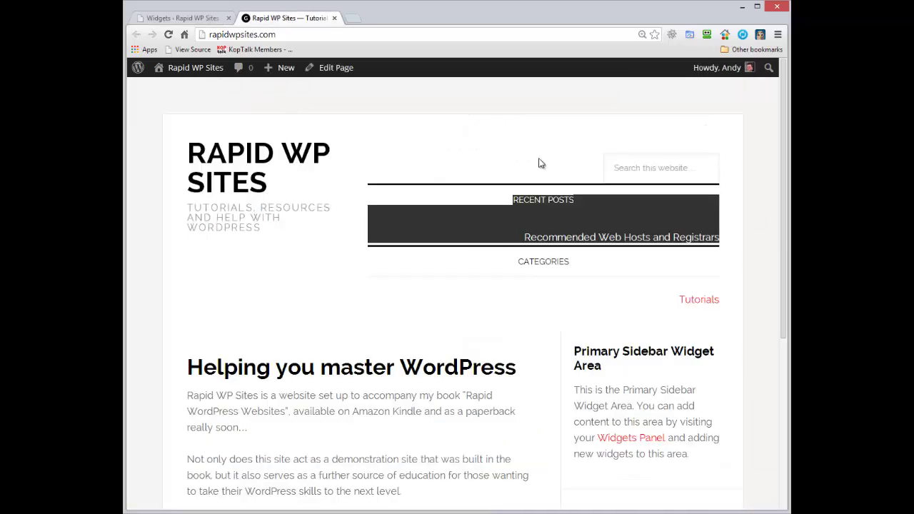
left_click(196, 22)
left_click(263, 21)
left_click(209, 19)
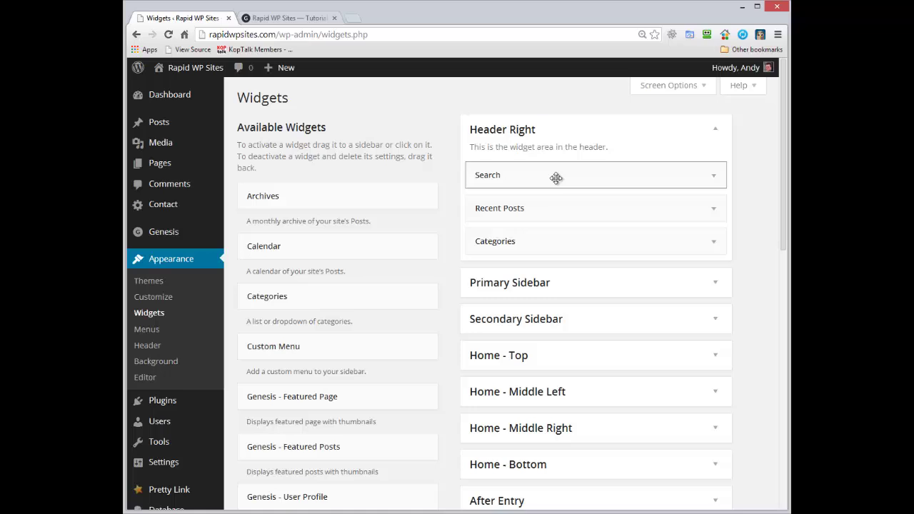
Move Recent Posts and Categories from Header Right into the Primary Sidebar and check the live site
left_click(525, 294)
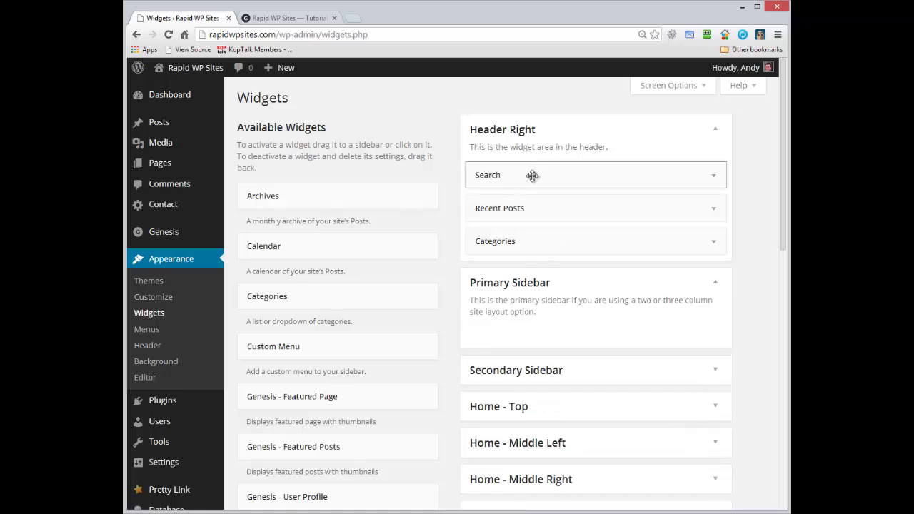
left_click_drag(542, 223, 539, 293)
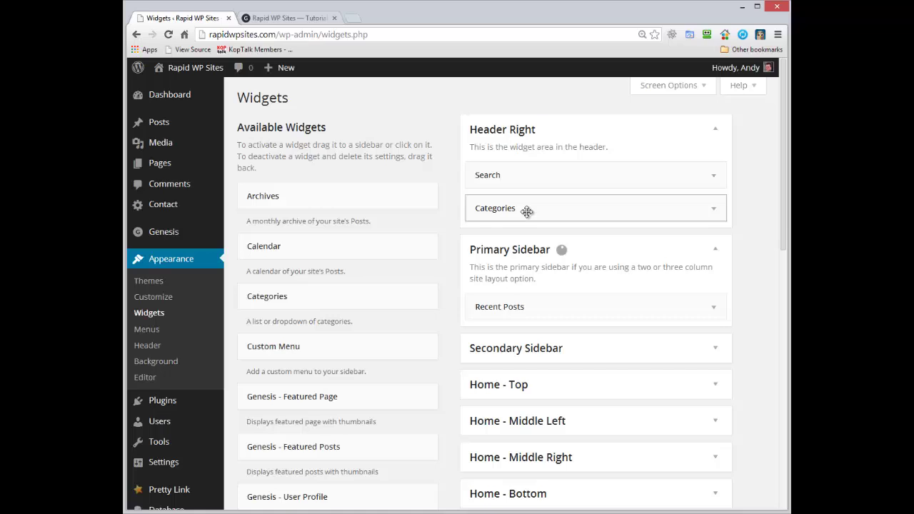
left_click_drag(526, 210, 526, 352)
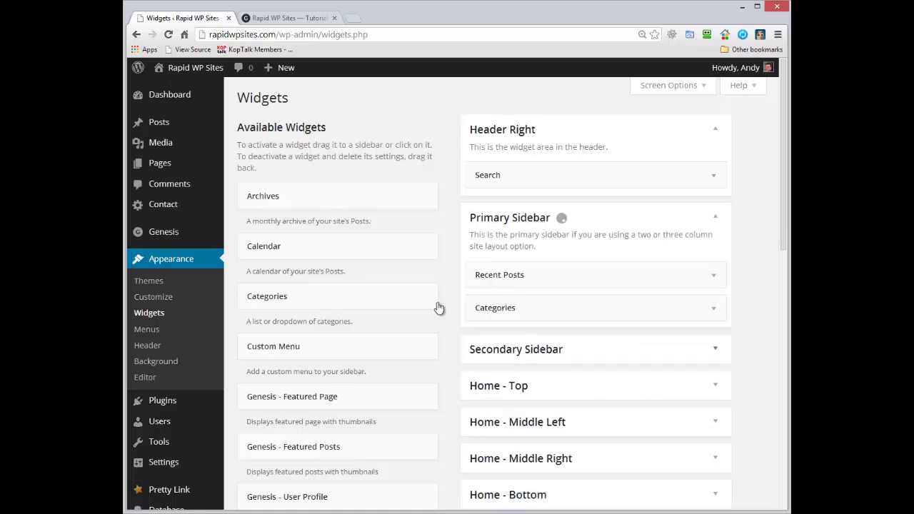
left_click(285, 18)
left_click(168, 35)
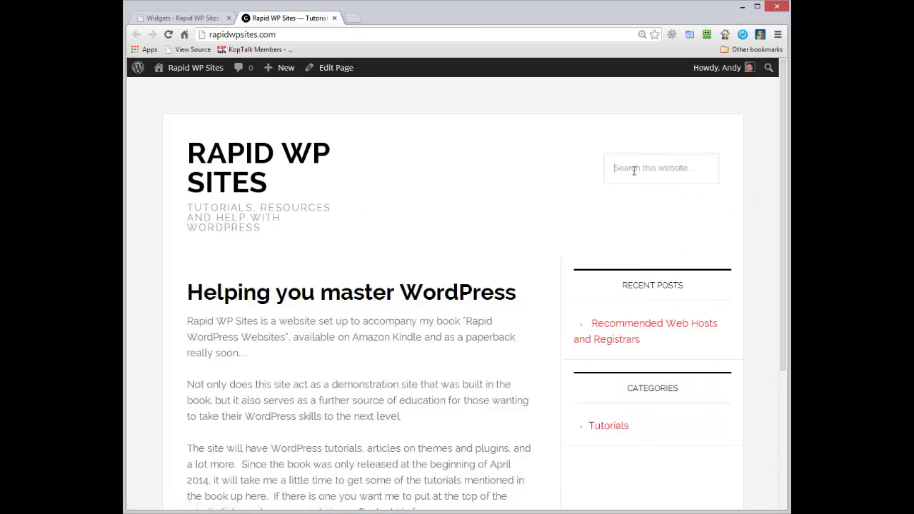
Move Search into the Primary Sidebar above Recent Posts and verify it on the live site
left_click(187, 19)
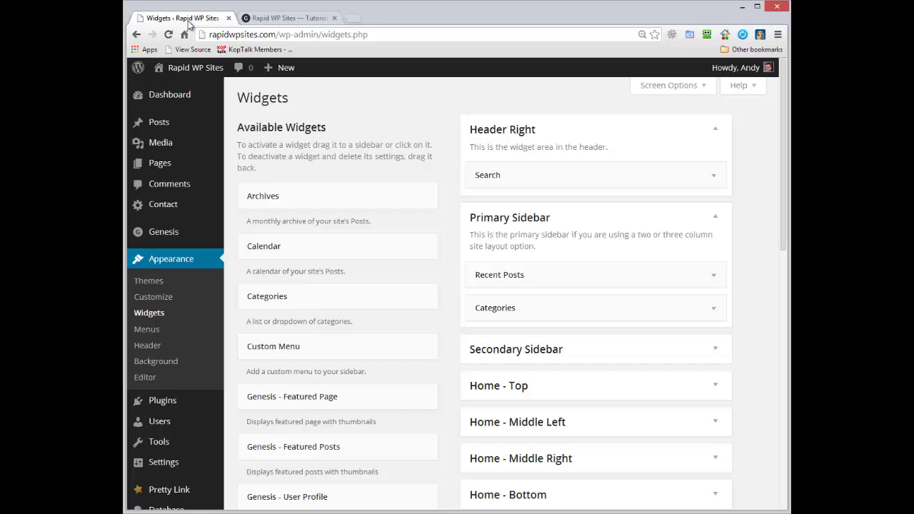
left_click_drag(490, 179, 490, 240)
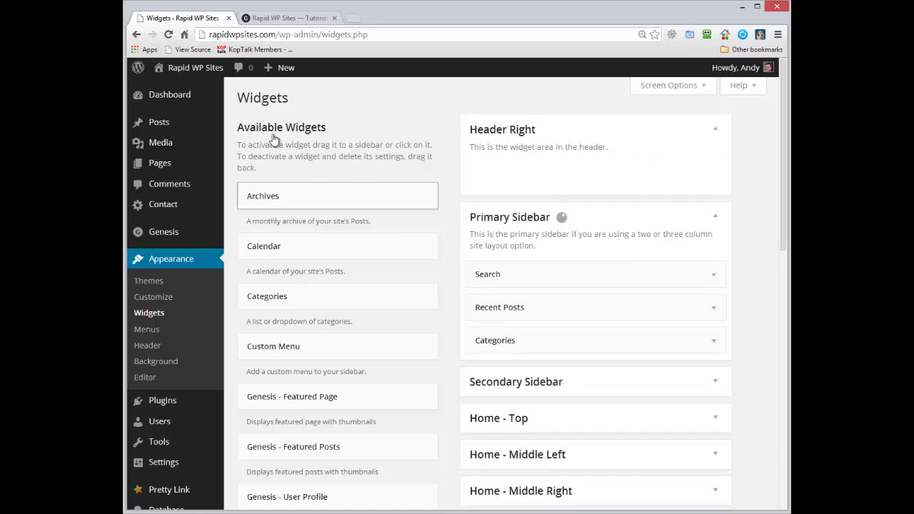
left_click(266, 18)
left_click(170, 34)
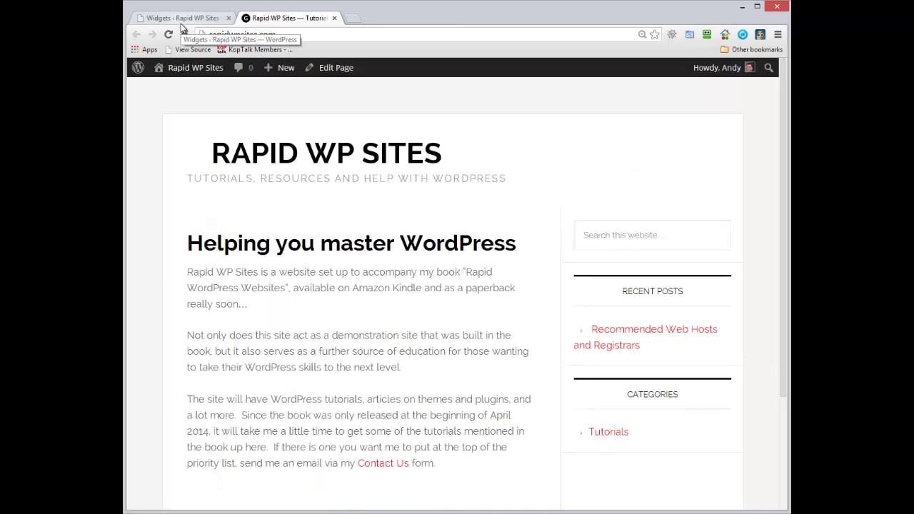
middle_click(195, 67)
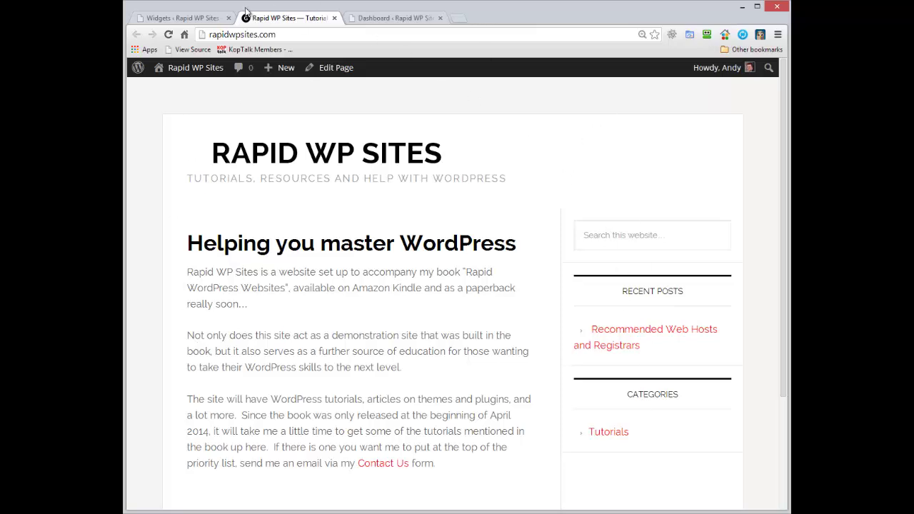
left_click(195, 19)
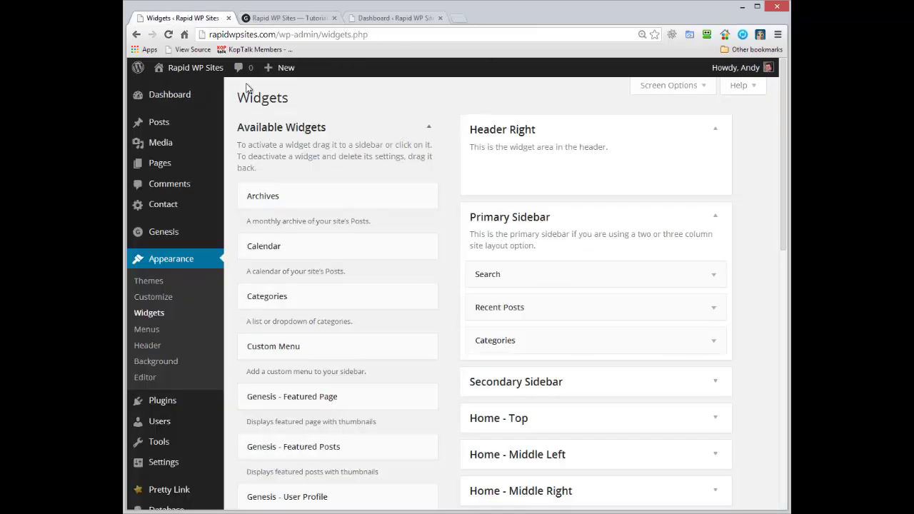
left_click(272, 19)
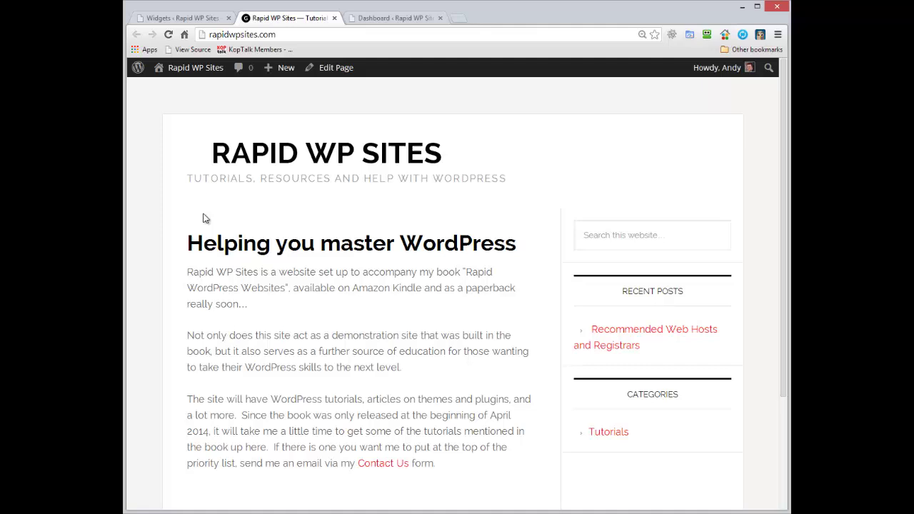
left_click(202, 18)
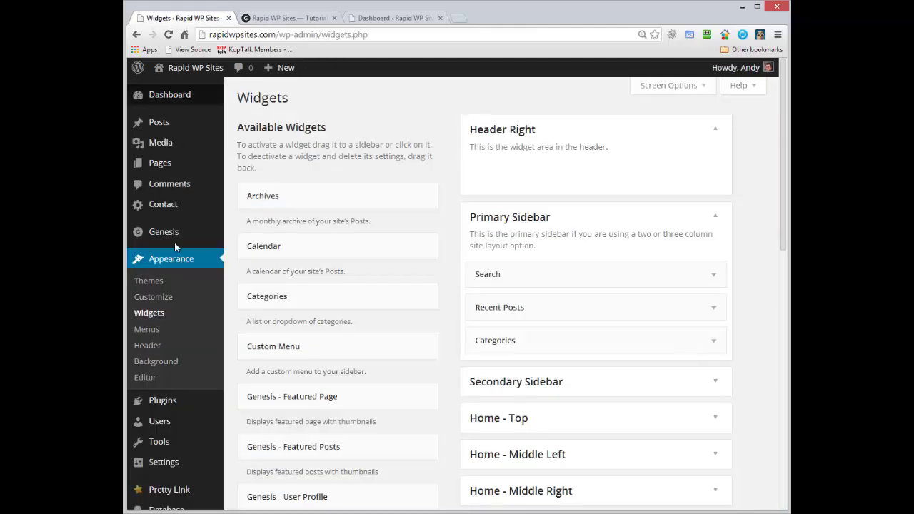
Assign Legal Menu to the Primary Navigation Menu location and save the change
left_click(145, 331)
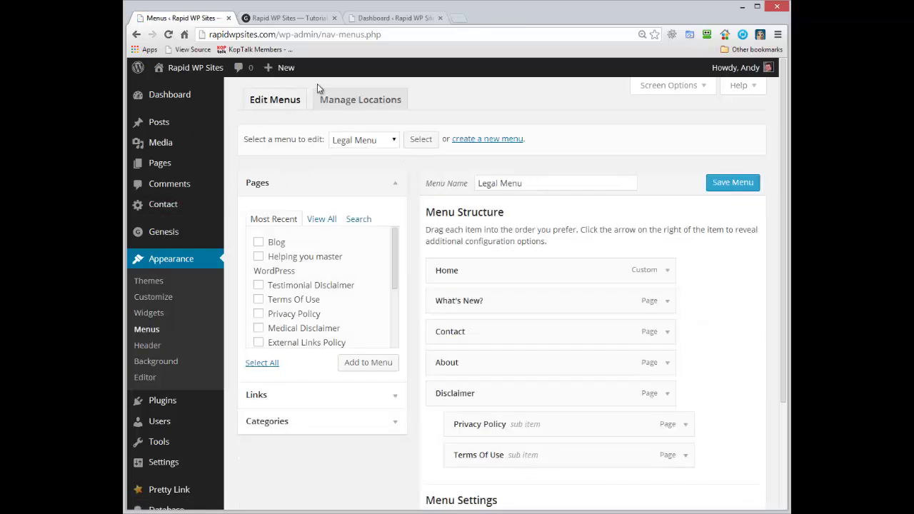
left_click(359, 106)
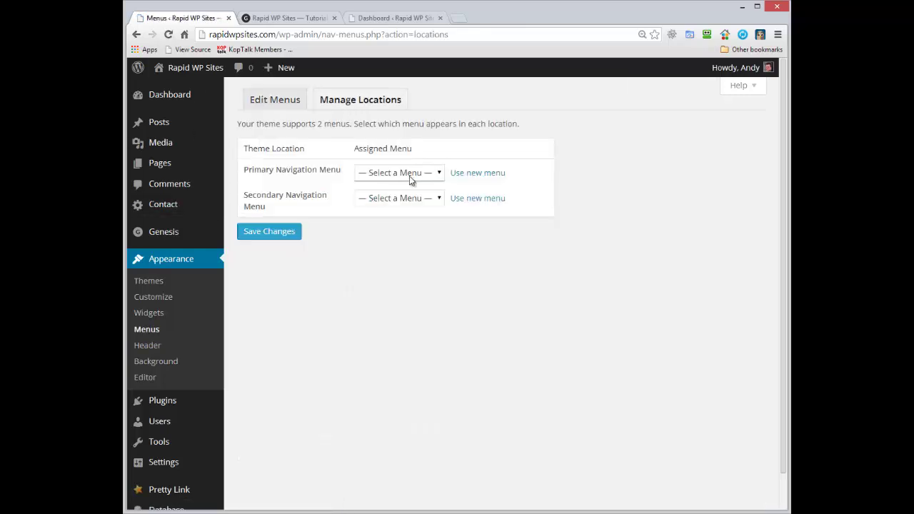
left_click(409, 177)
left_click(406, 198)
left_click(290, 234)
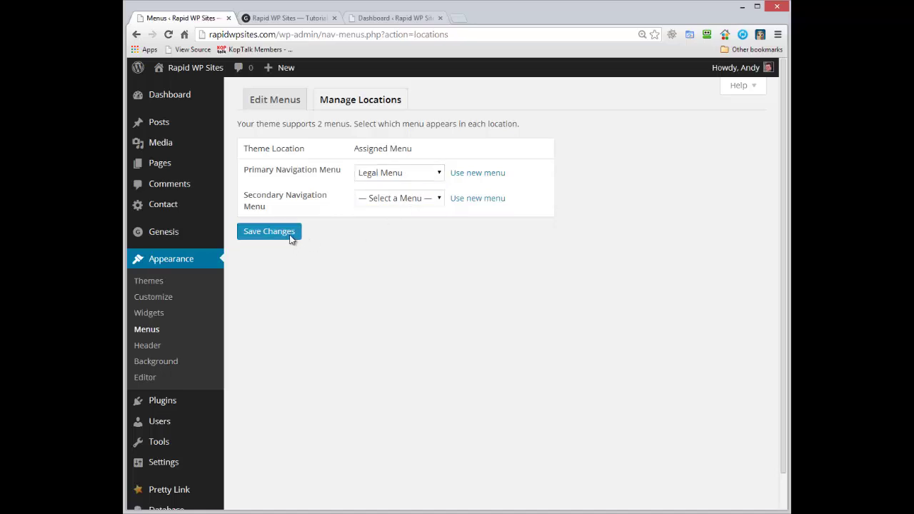
Reload the live site to see the Home, What's New?, Contact, About and Disclaimer menu
left_click(295, 18)
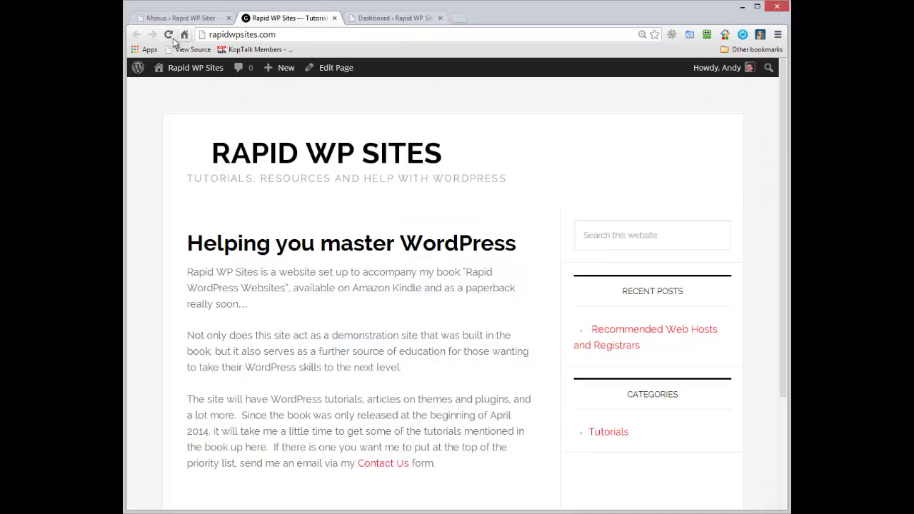
left_click(169, 36)
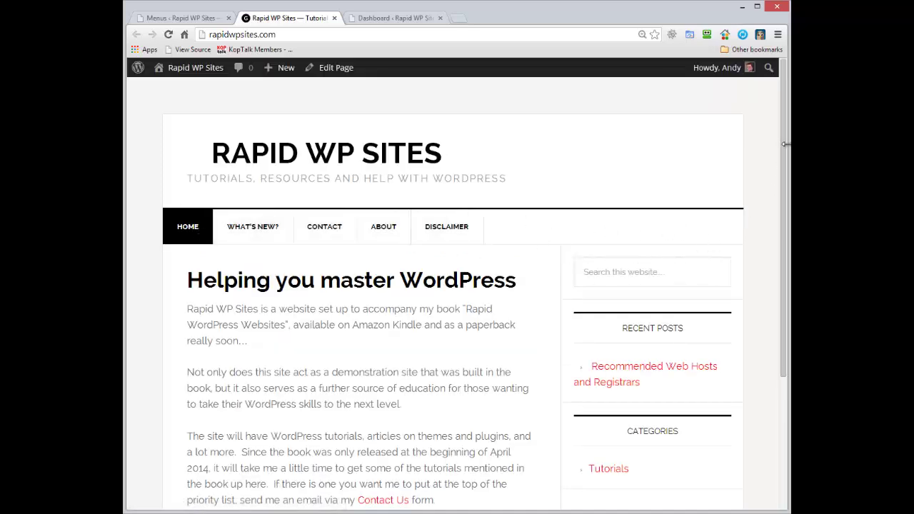
mouse_move(786, 147)
left_mouse_down()
mouse_move(786, 282)
mouse_move(786, 147)
left_mouse_up()
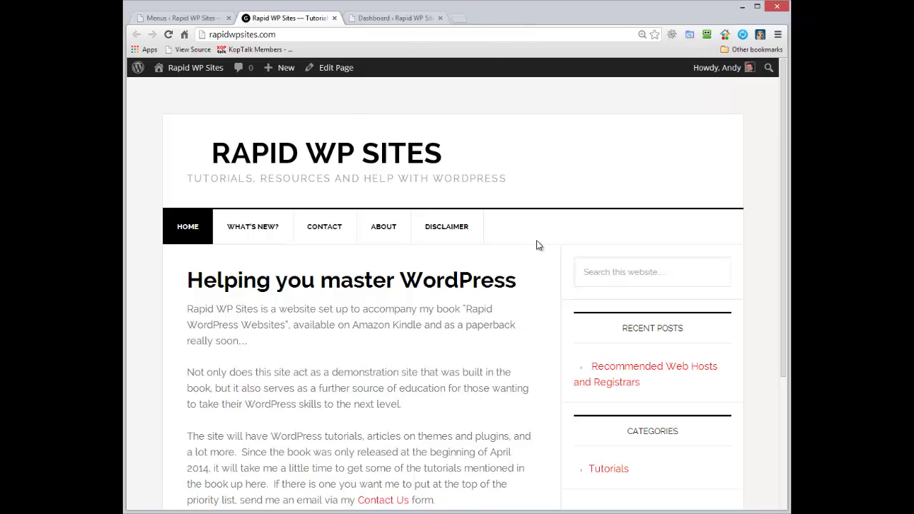
Open DevTools with F12 and inspect the RAPID WP SITES site-title link element
key("F12")
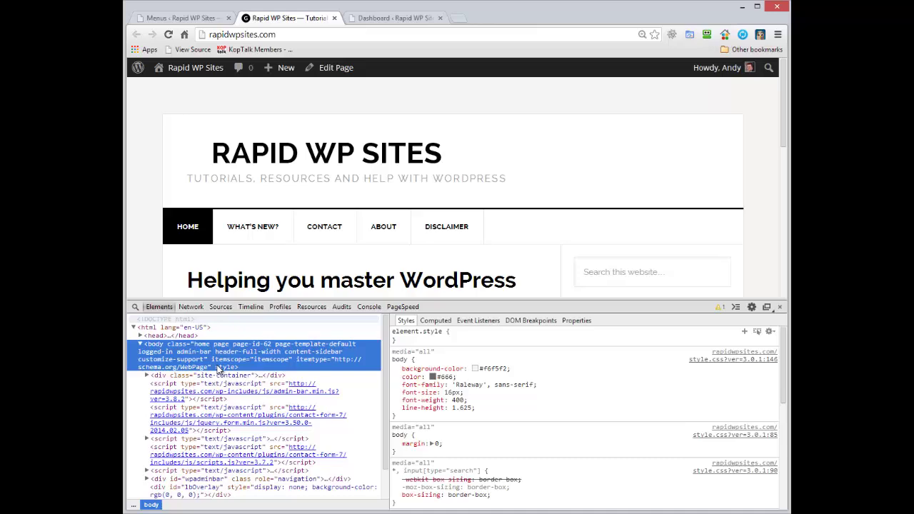
left_click(135, 307)
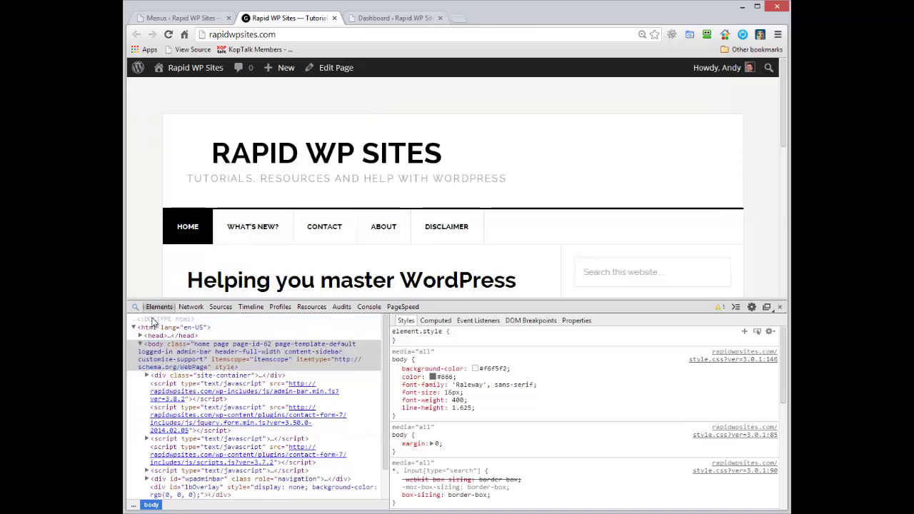
left_click(289, 152)
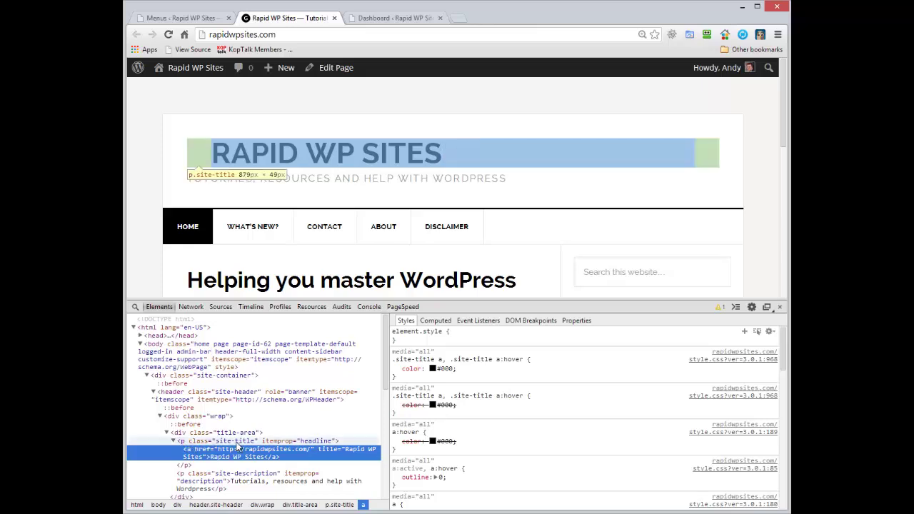
Inspect the site-title paragraph and locate the .header-full-width rule with its 0 40px padding
left_click(201, 444)
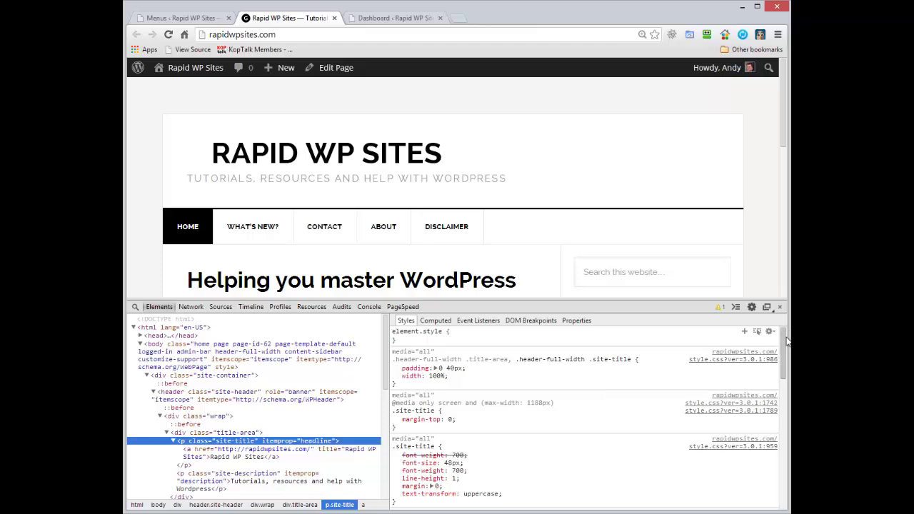
left_click_drag(787, 341, 784, 467)
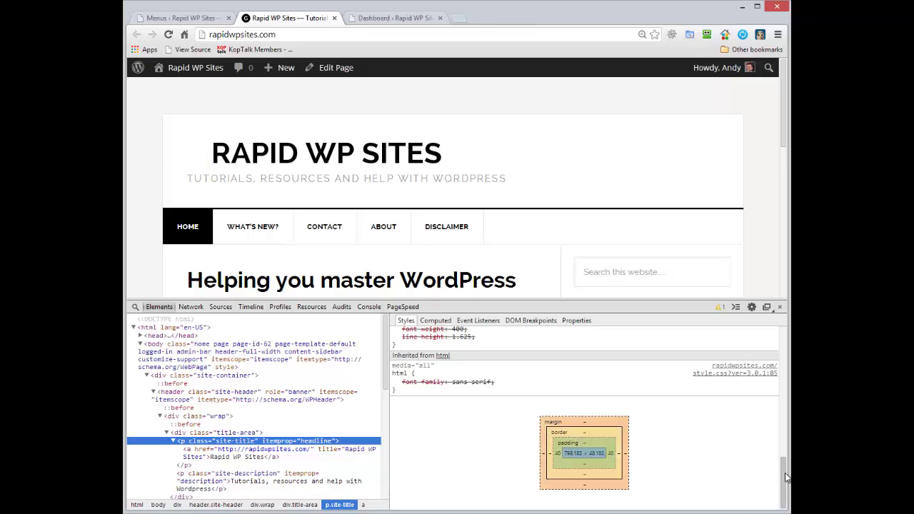
scroll(786, 477, "up", 10)
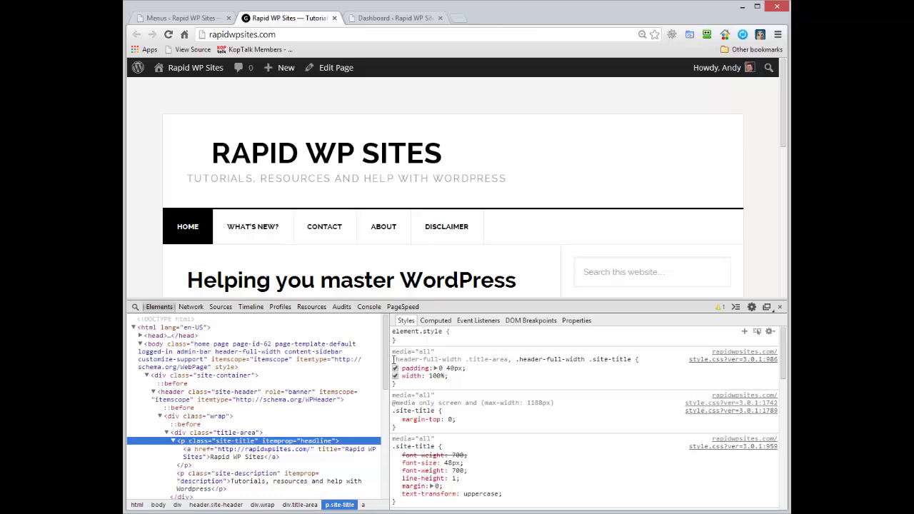
left_click_drag(392, 363, 461, 363)
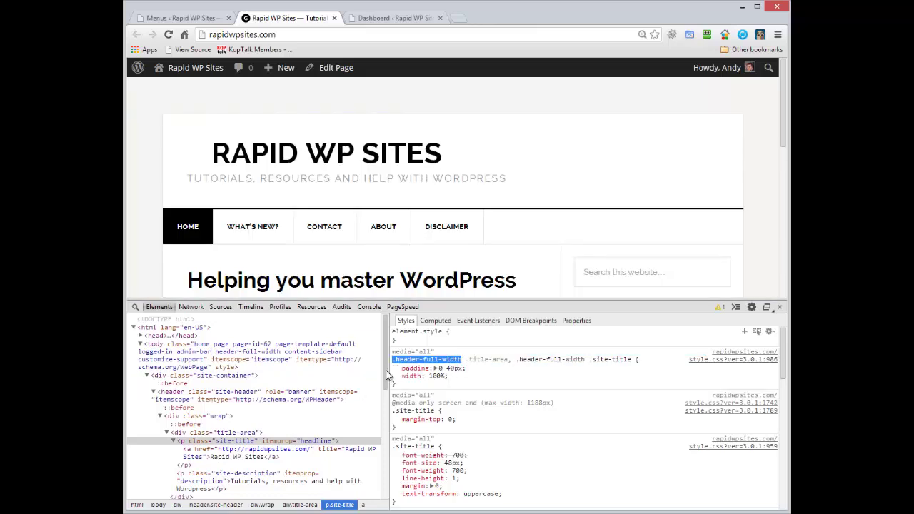
mouse_move(432, 368)
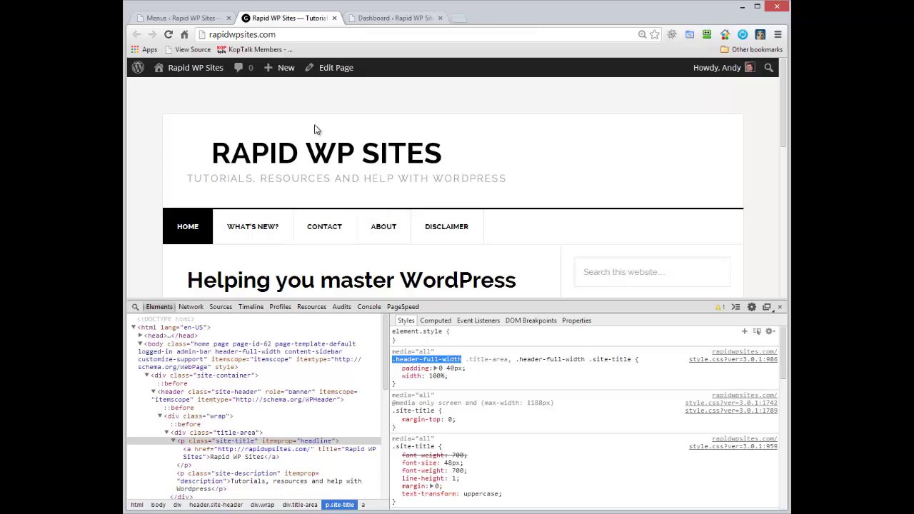
mouse_move(395, 377)
Toggle the 0 40px padding off and on to compare the flush-left title, leaving it restored
left_click(395, 368)
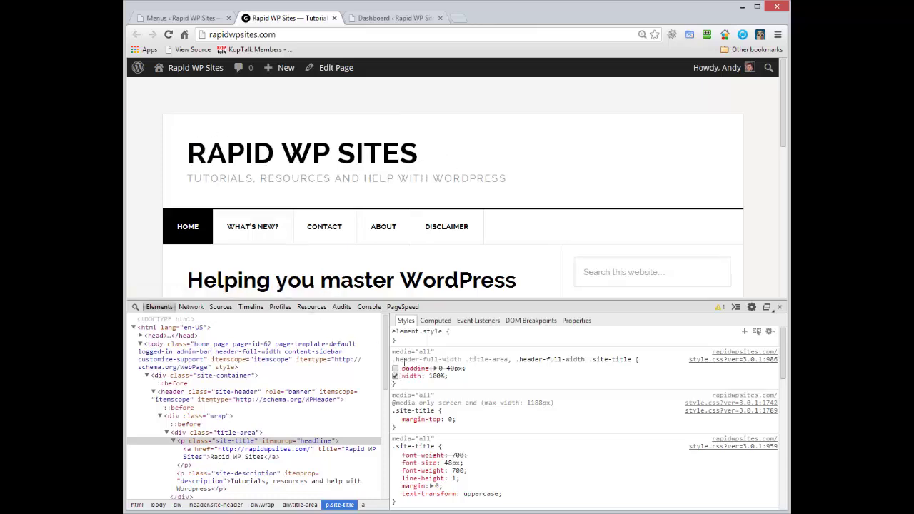
left_click(395, 369)
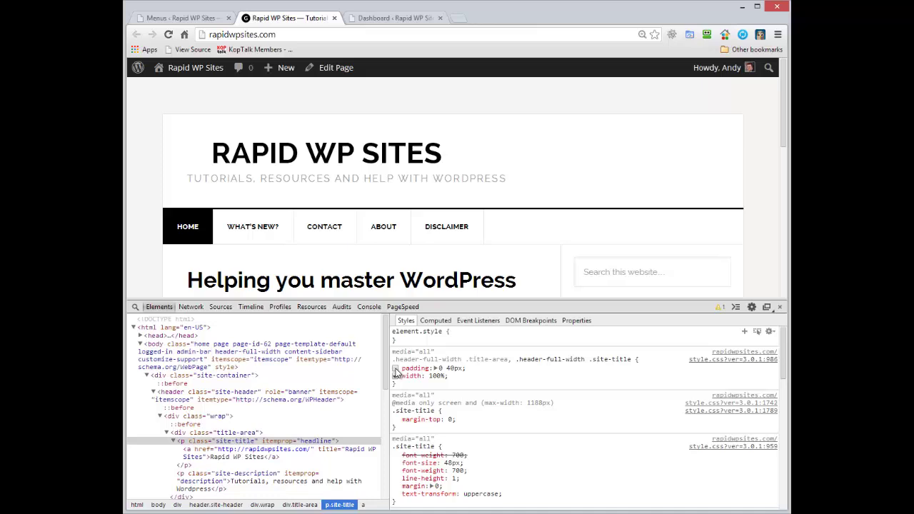
left_click(395, 368)
left_click(395, 369)
left_click(395, 369)
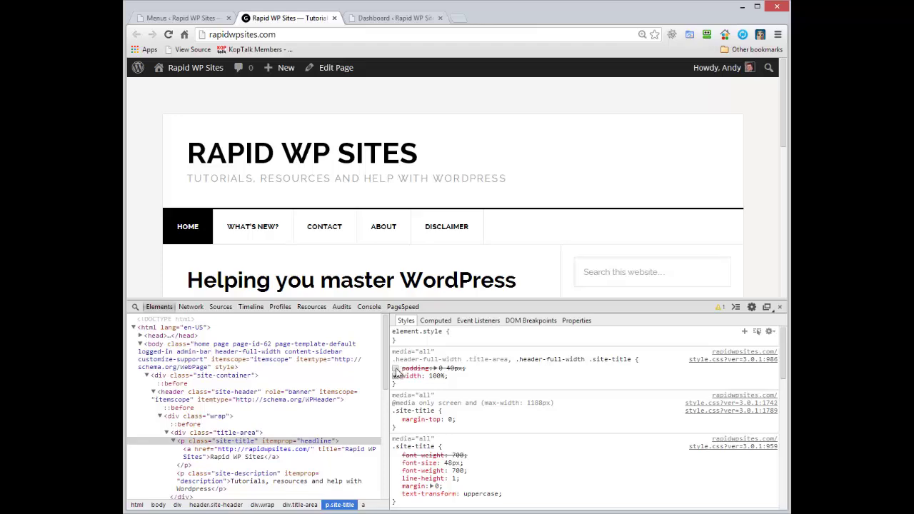
left_click(396, 369)
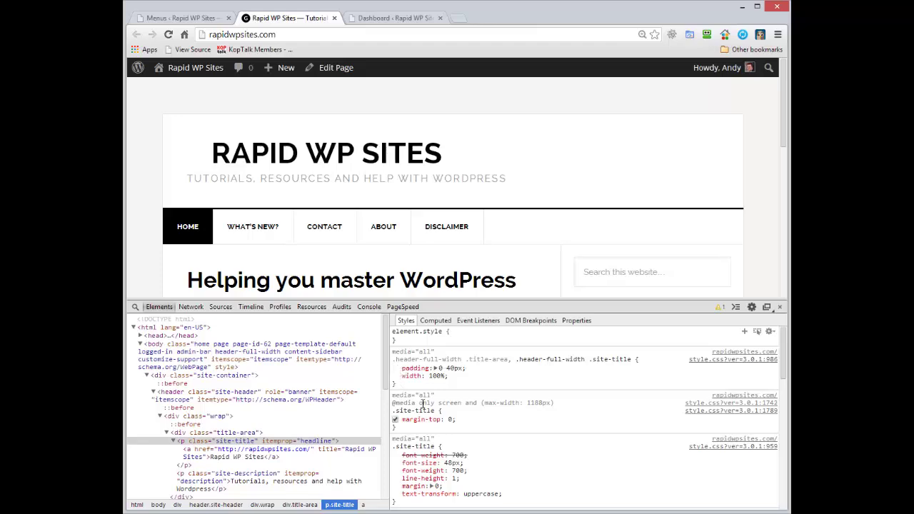
Load the News Pro theme's style.css in the WordPress Theme Editor
left_click(375, 20)
mouse_move(153, 301)
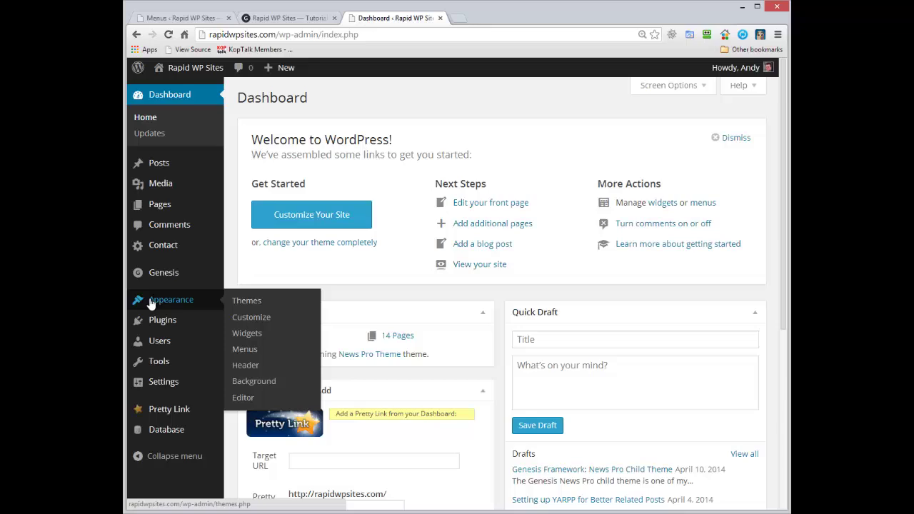
left_click(254, 400)
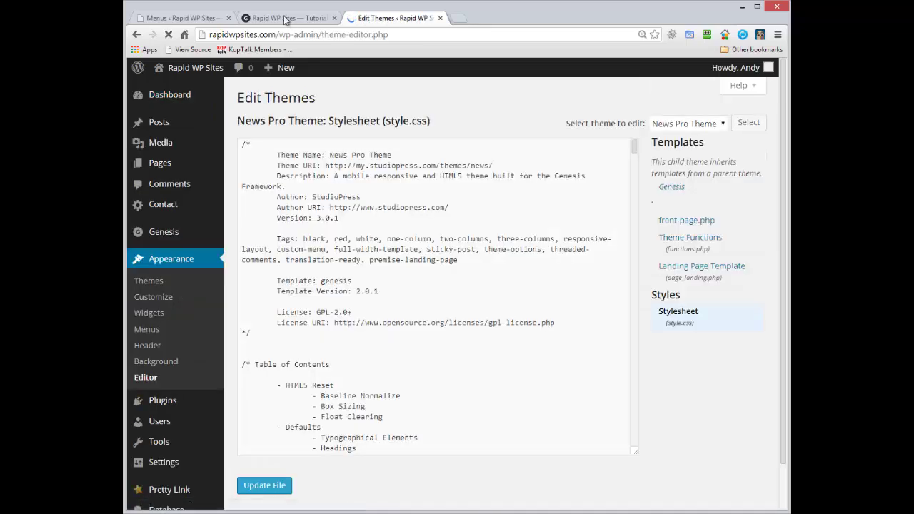
left_click(284, 20)
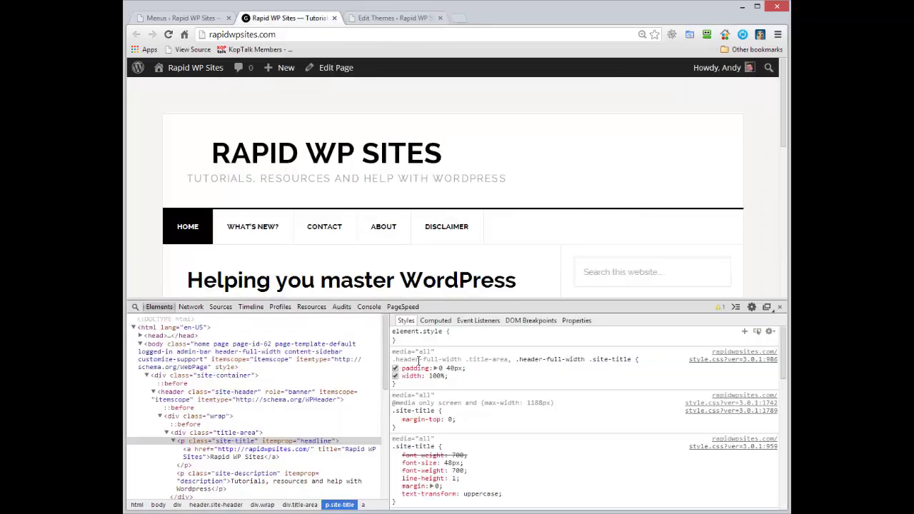
left_click(389, 20)
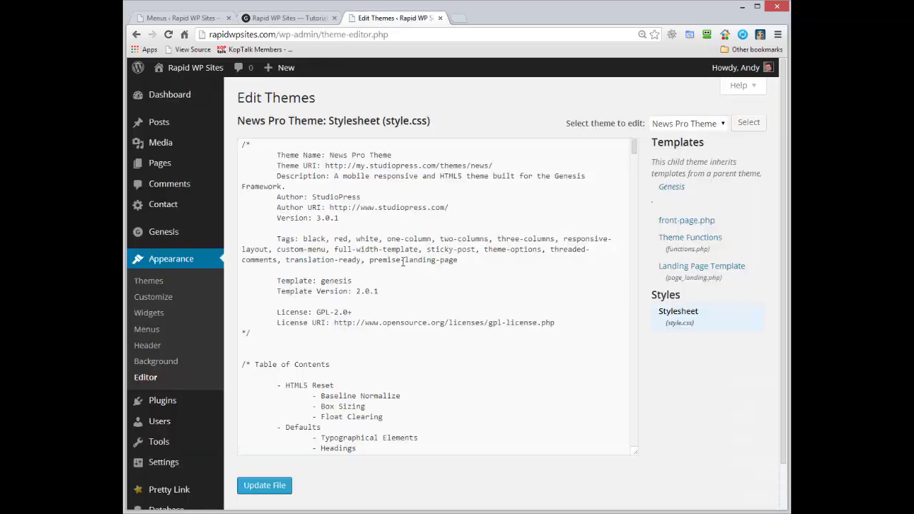
left_click(678, 319)
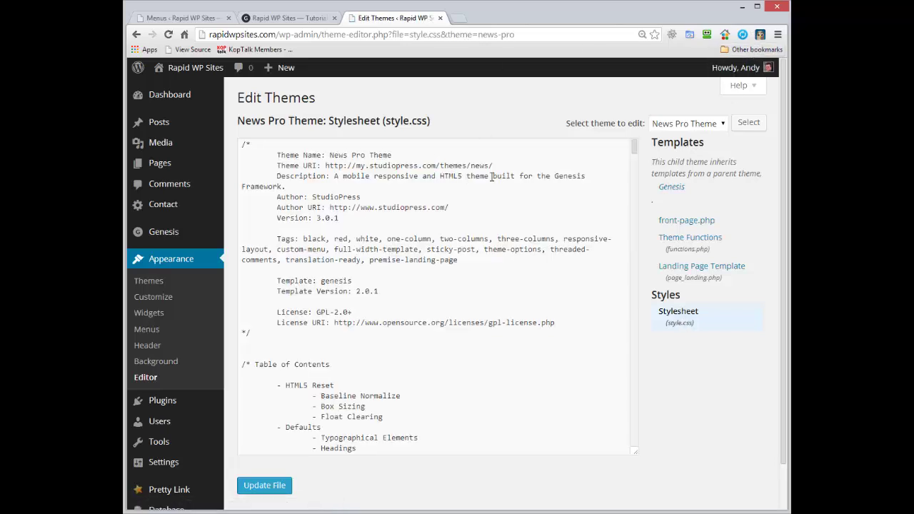
Comment out padding: 0 40px in the .header-full-width rule and update the file
key("ctrl+f")
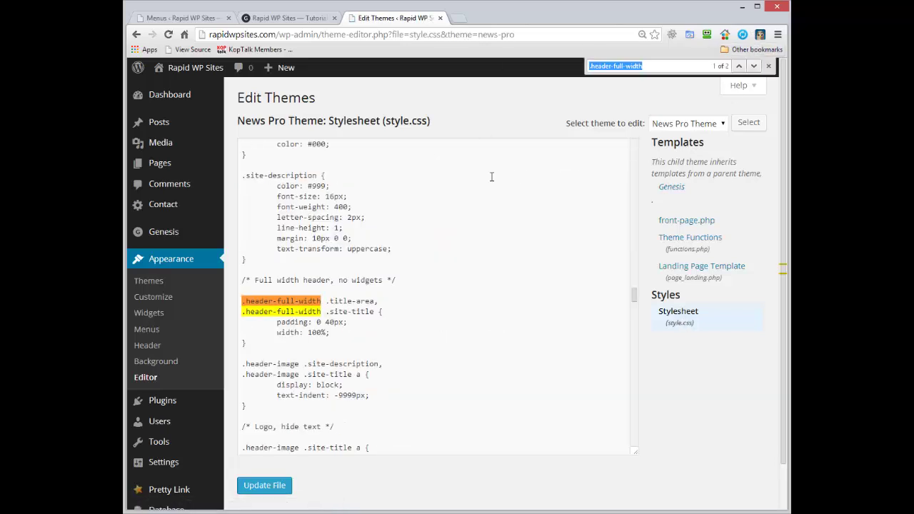
left_click(646, 66)
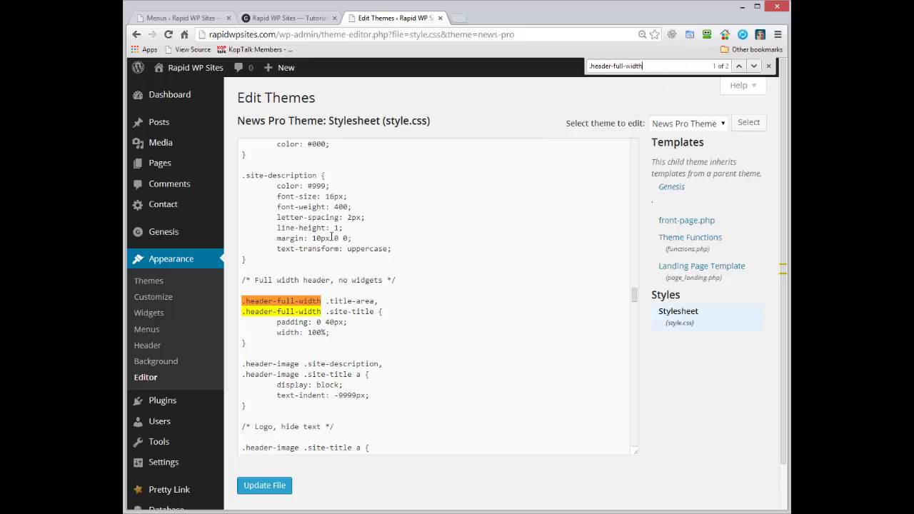
left_click(348, 312)
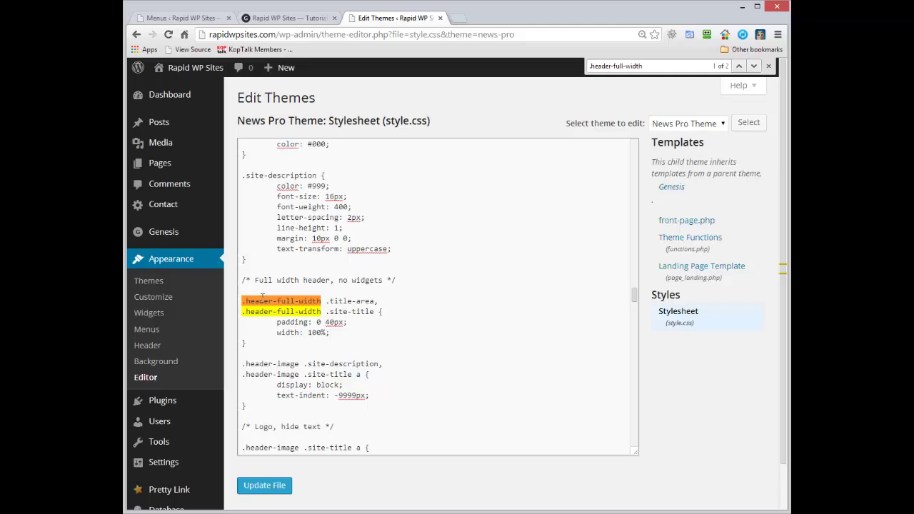
left_click_drag(260, 301, 383, 314)
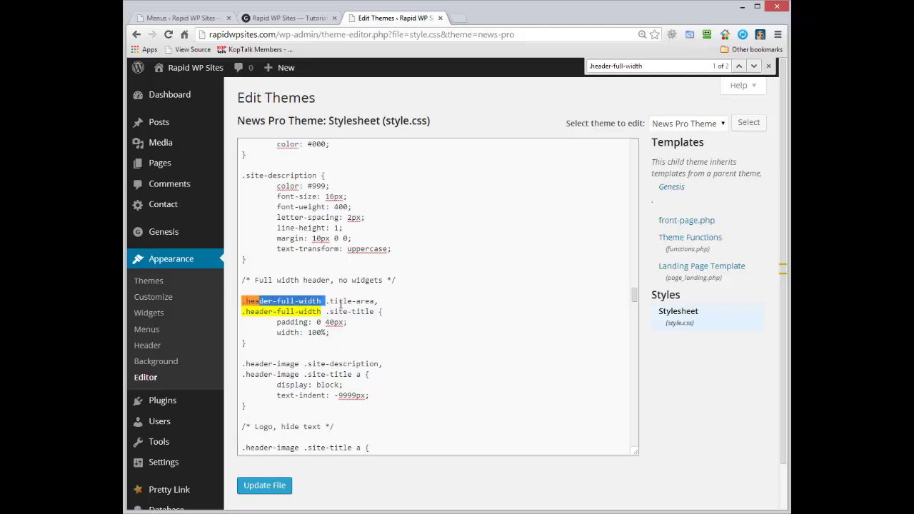
left_click(360, 316)
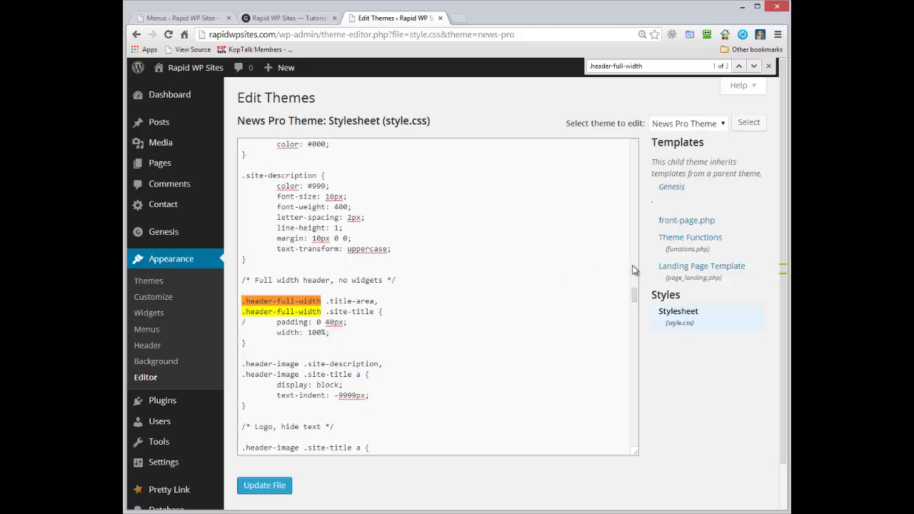
key("Right")
key("Right")
left_click(286, 485)
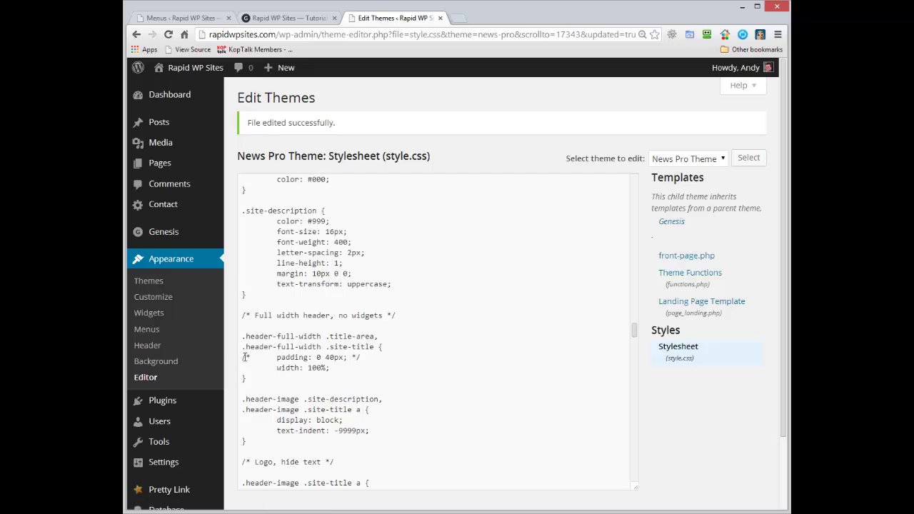
left_click_drag(243, 357, 378, 357)
Close DevTools and reload the front page to see the flush-left site title
left_click(265, 15)
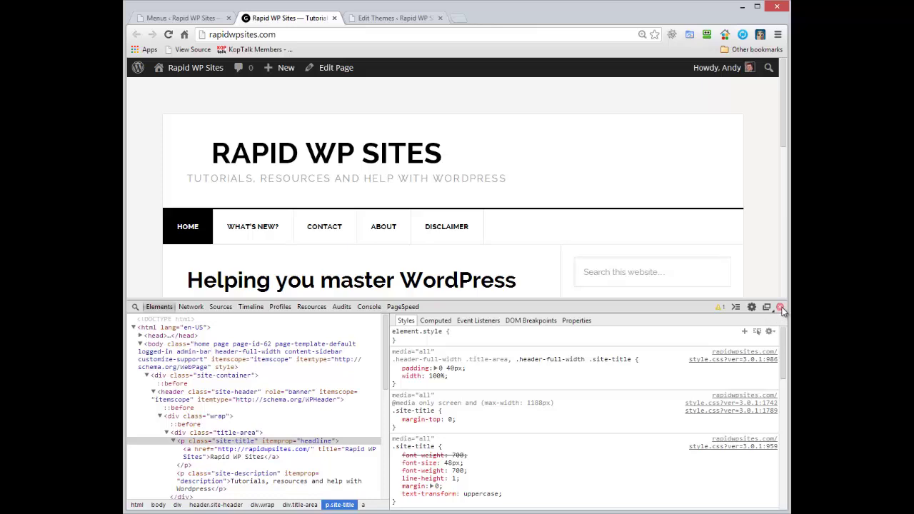
left_click(781, 307)
left_click(168, 34)
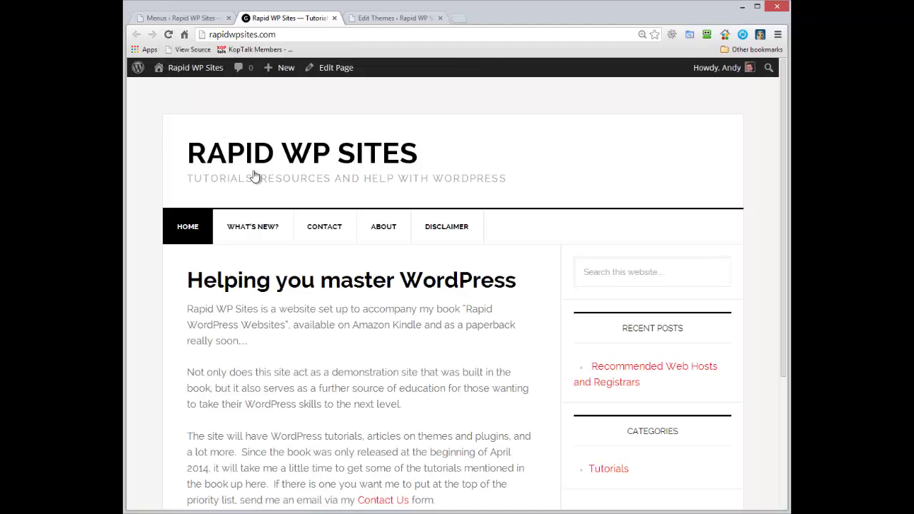
left_click_drag(783, 181, 789, 68)
left_click_drag(790, 152, 788, 340)
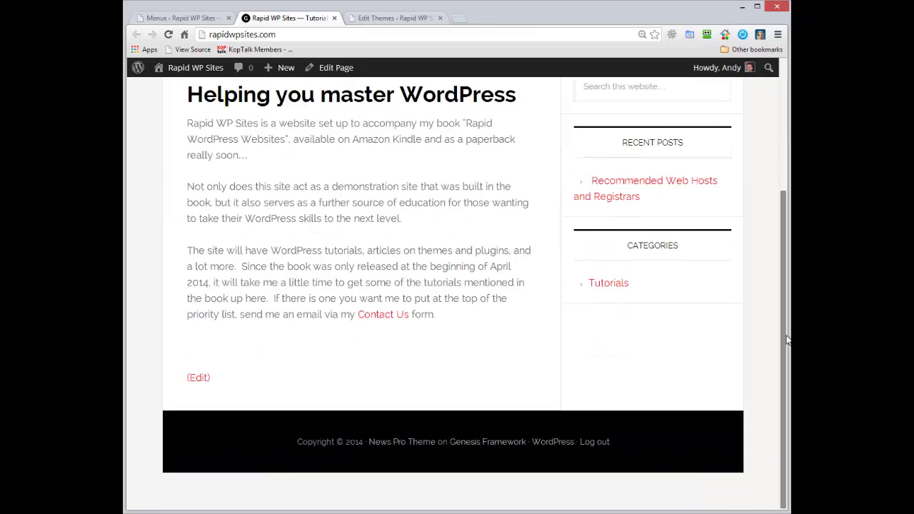
scroll(663, 285, "up", 3)
scroll(663, 259, "down", 1)
Open the Recommended Web Hosts and Registrars post, then the Tutorials category archive
left_click(664, 258)
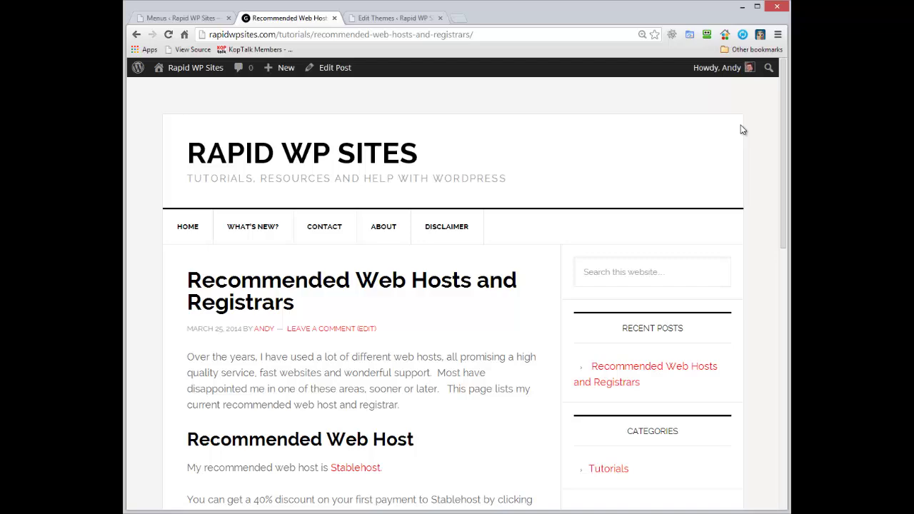
mouse_move(786, 78)
left_mouse_down()
mouse_move(785, 326)
mouse_move(785, 86)
left_mouse_up()
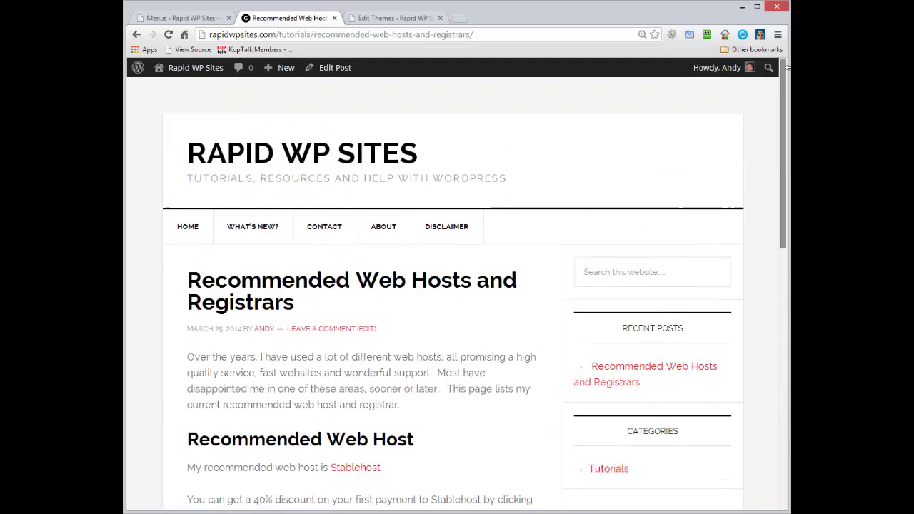
left_click(617, 469)
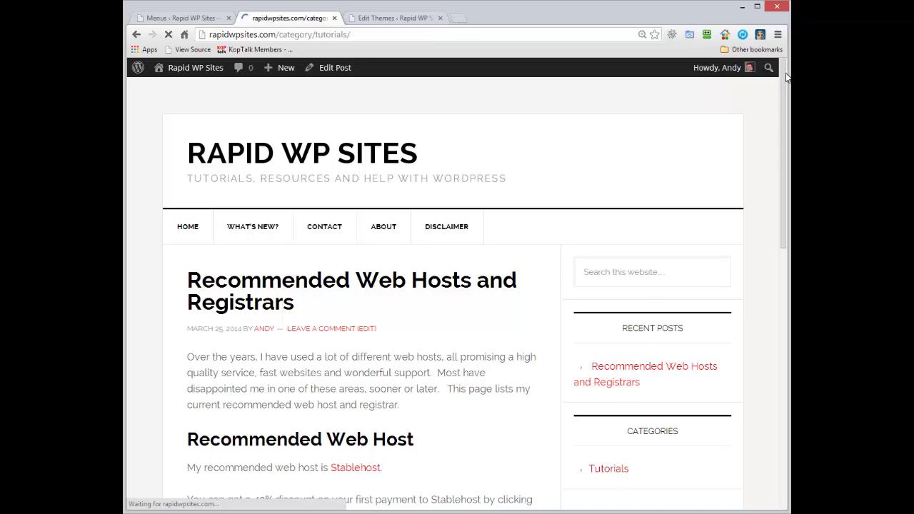
left_click_drag(783, 71, 790, 332)
scroll(790, 333, "up", 5)
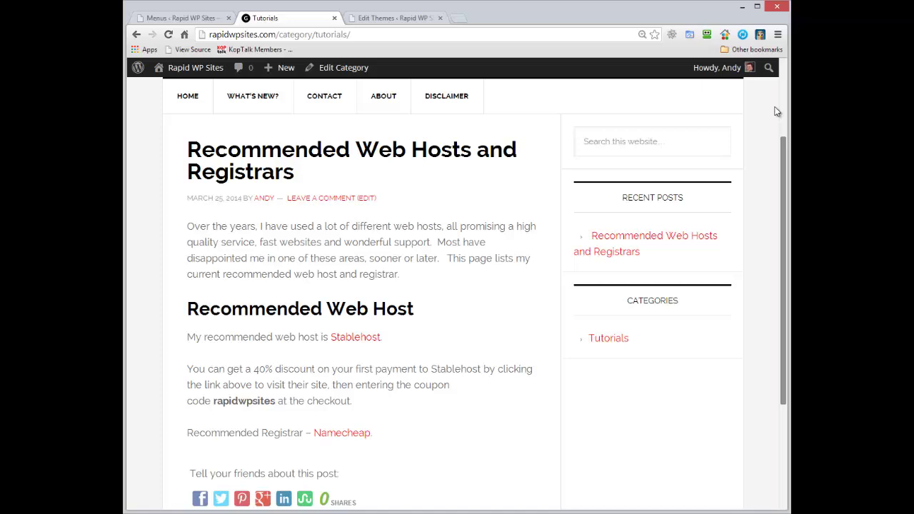